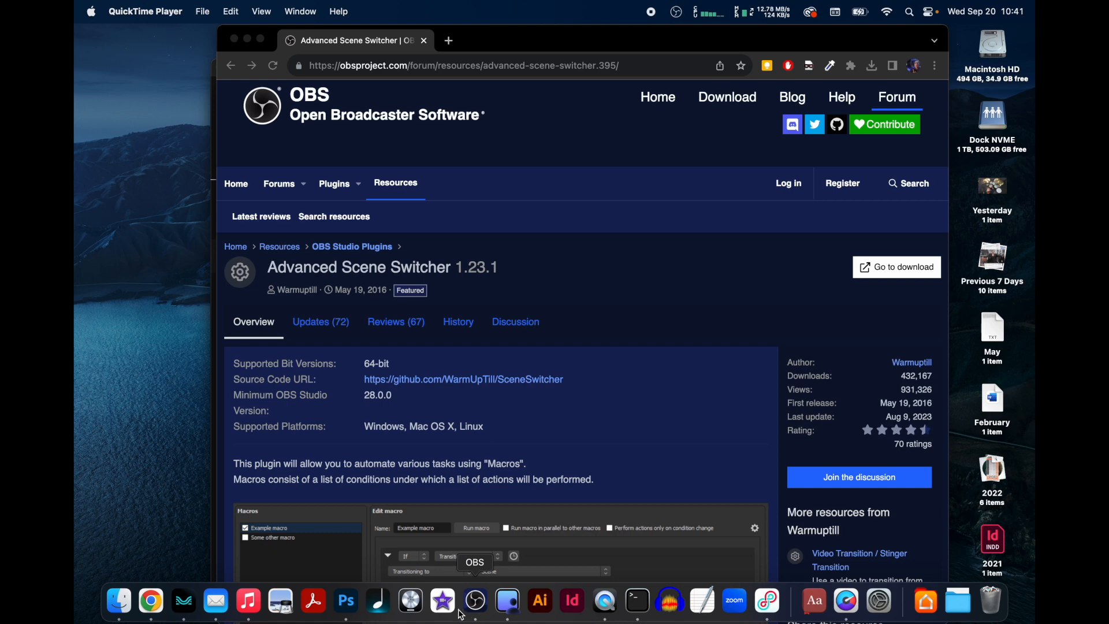
Look over the Advanced Scene Switcher page in Chrome, then bring OBS to the front.
click(476, 601)
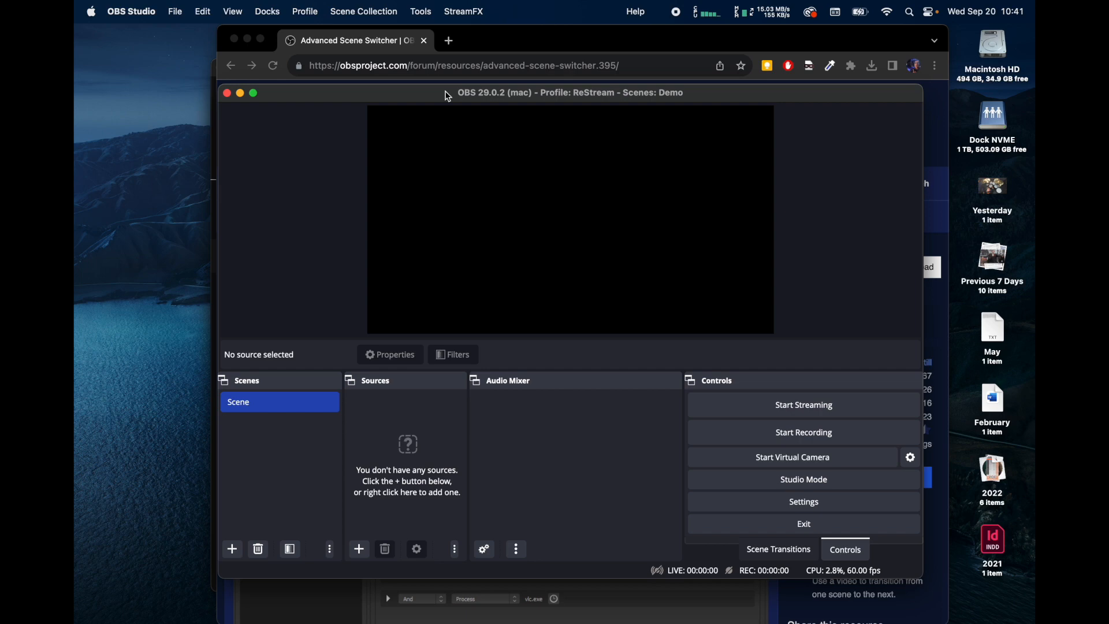
click(527, 47)
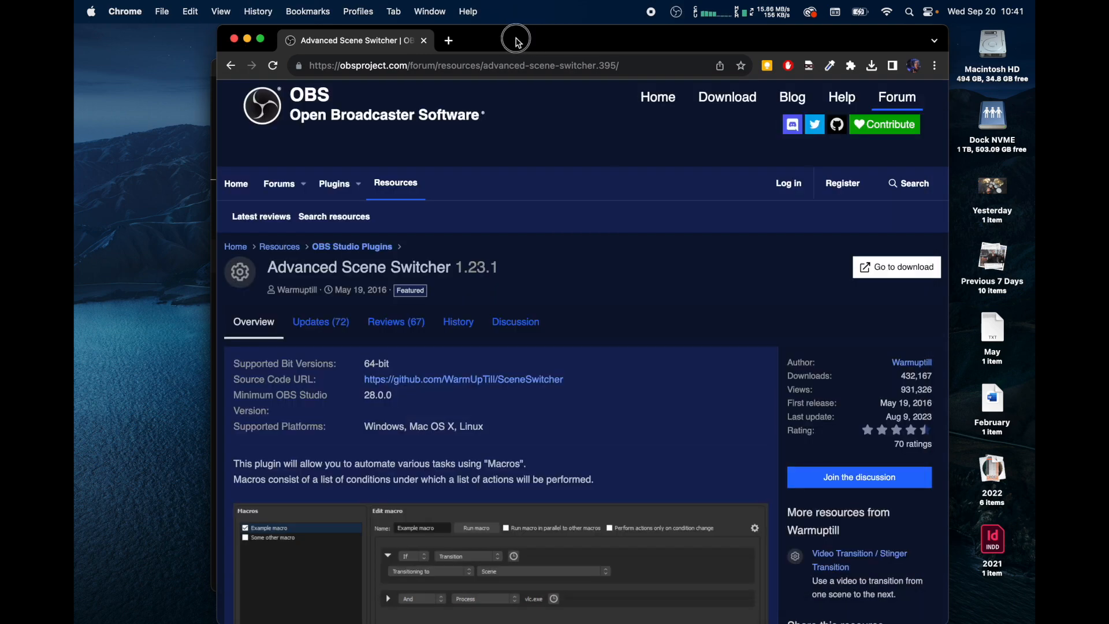
drag(515, 42, 501, 35)
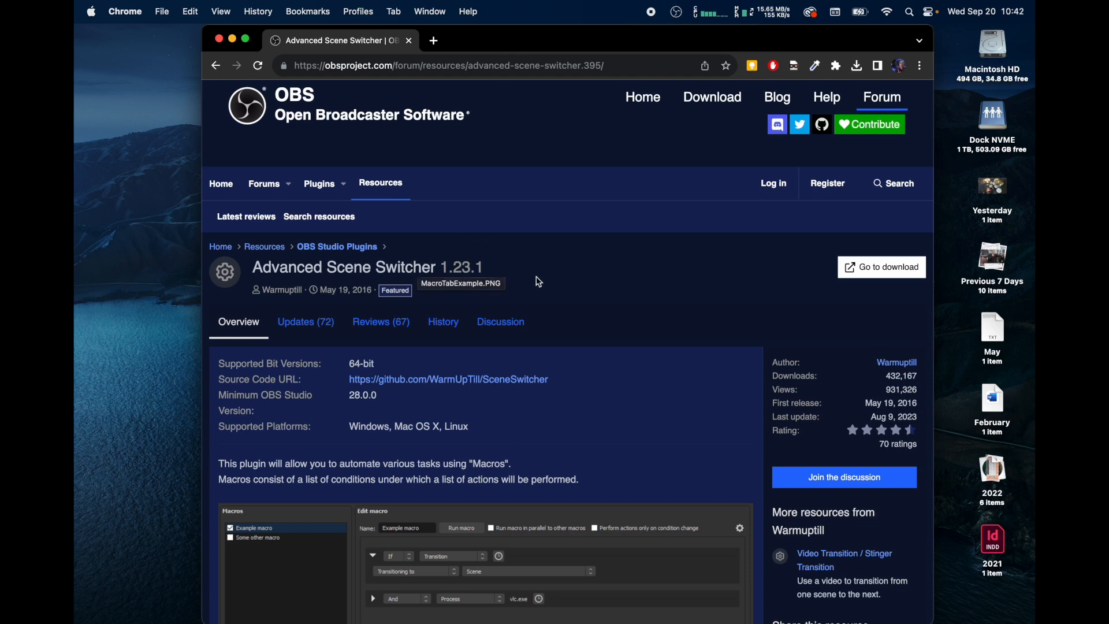
scroll(561, 275, down, 4)
scroll(560, 275, down, 4)
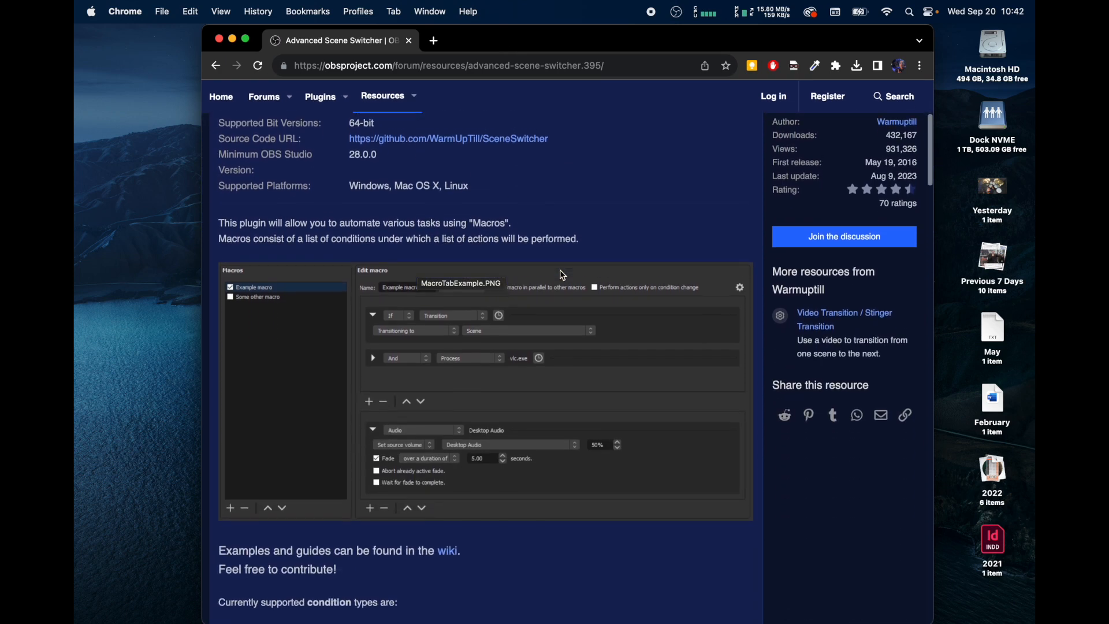
scroll(561, 275, down, 2)
scroll(560, 274, down, 2)
scroll(561, 275, down, 3)
scroll(561, 275, down, 3)
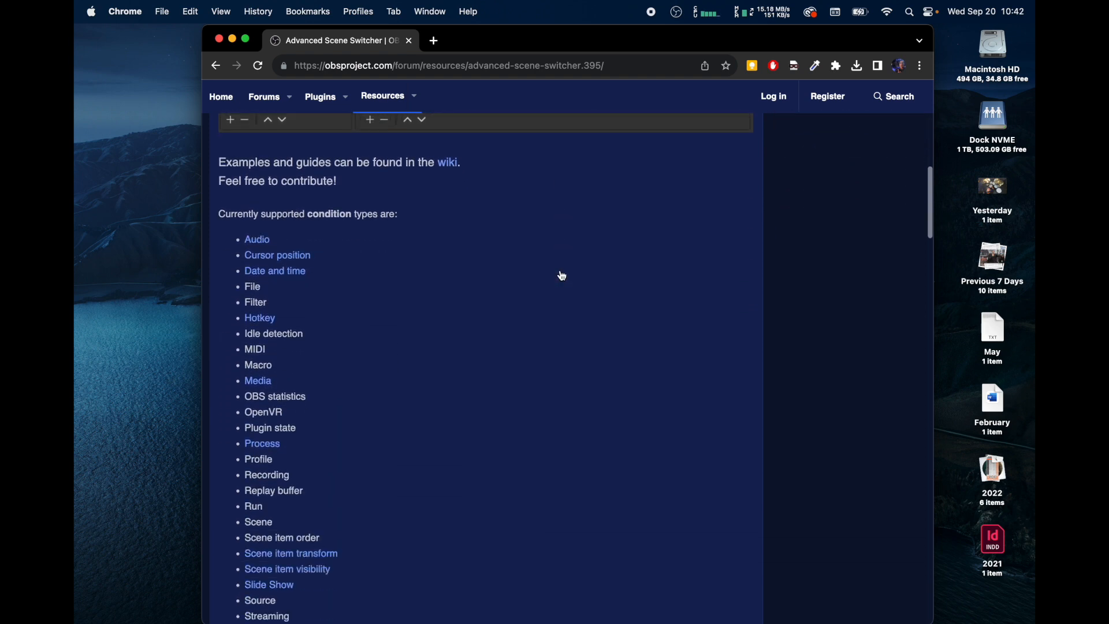
scroll(561, 274, up, 8)
scroll(561, 275, up, 2)
scroll(561, 275, up, 5)
scroll(561, 275, up, 3)
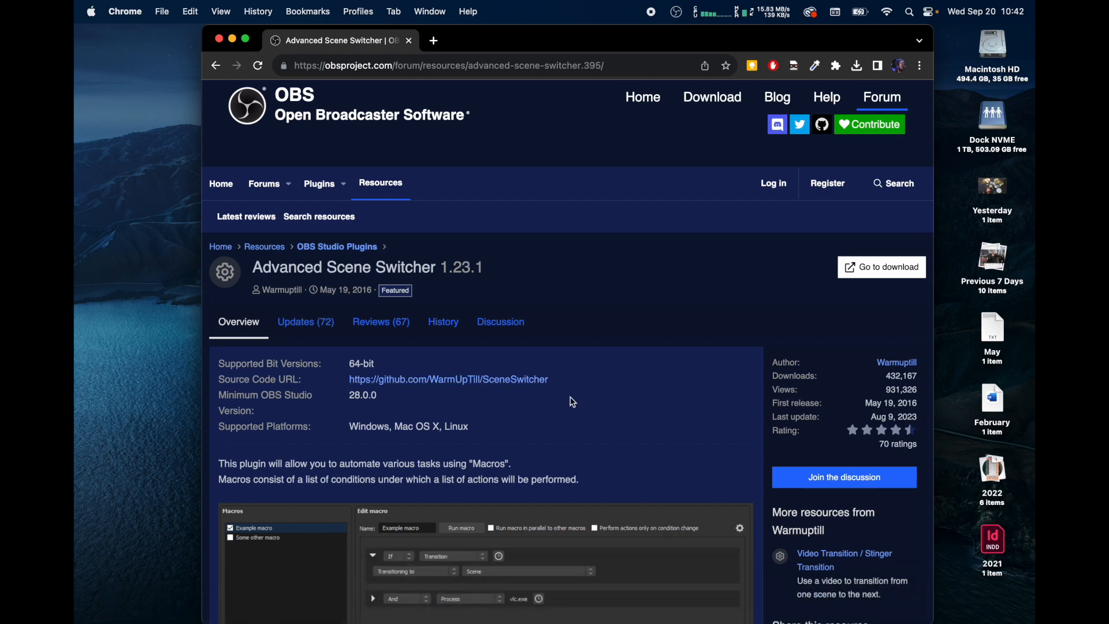
mouse_move(346, 601)
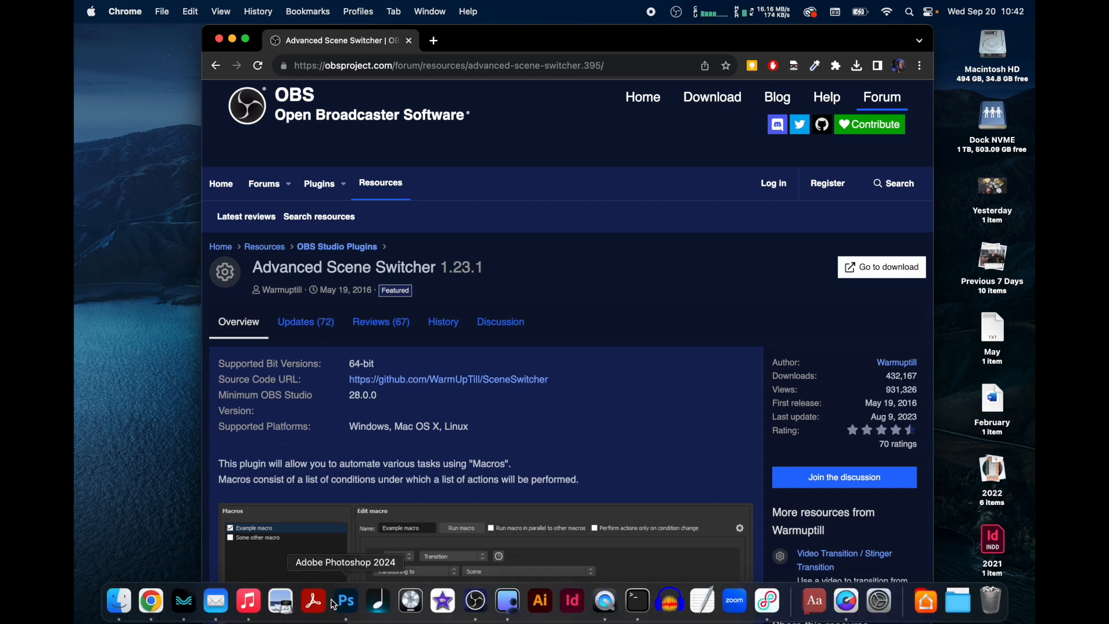
click(475, 601)
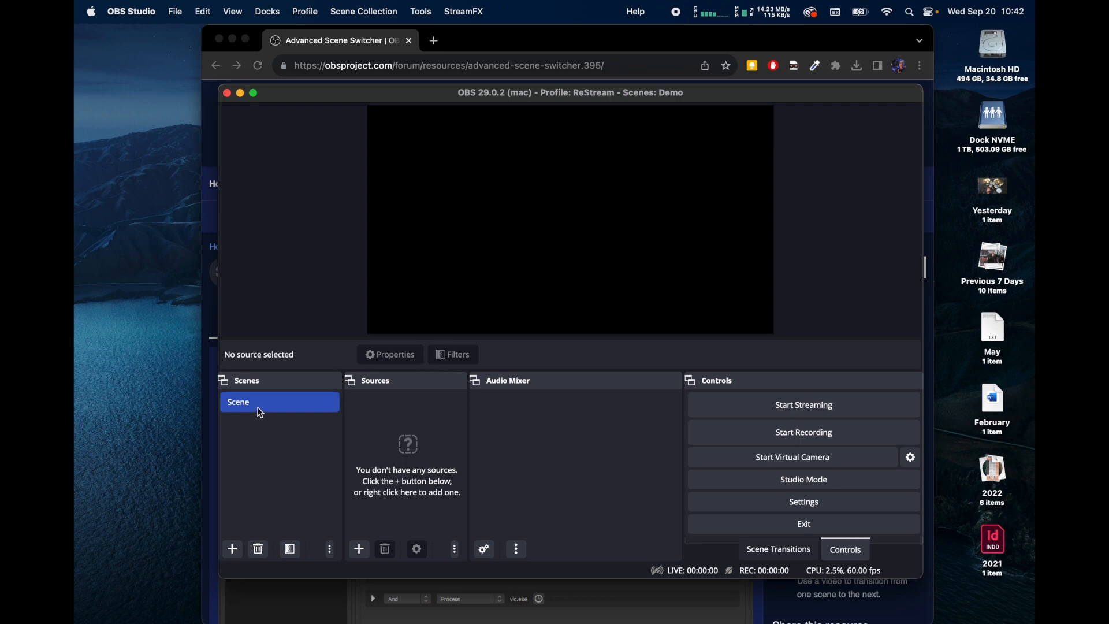
Check the scene collection list, then rename the only scene from Scene to Cam1.
click(350, 11)
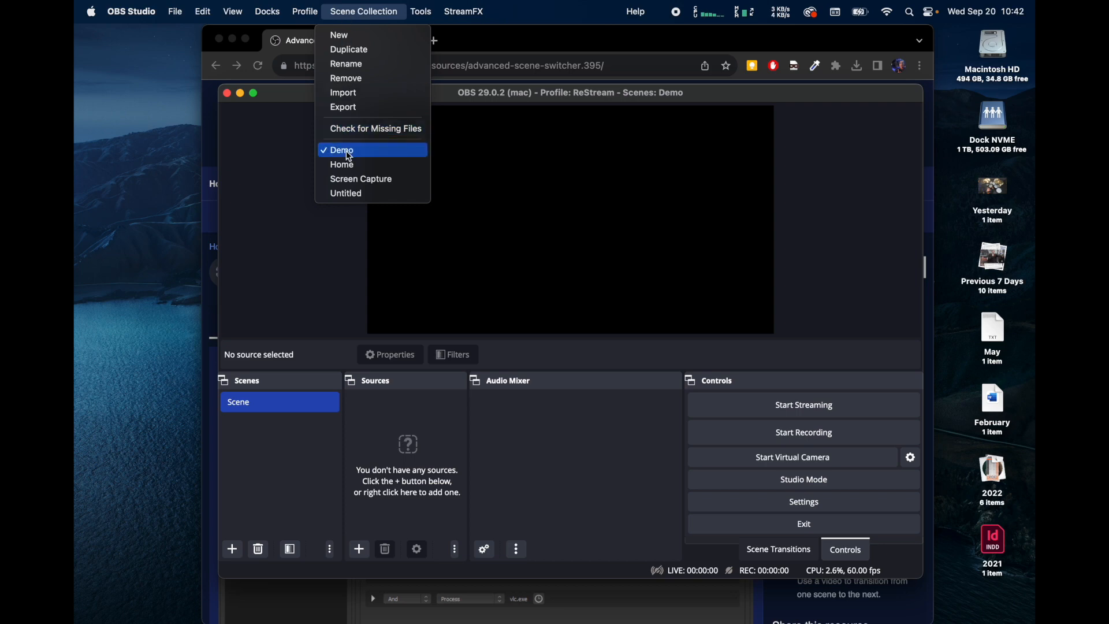
click(360, 11)
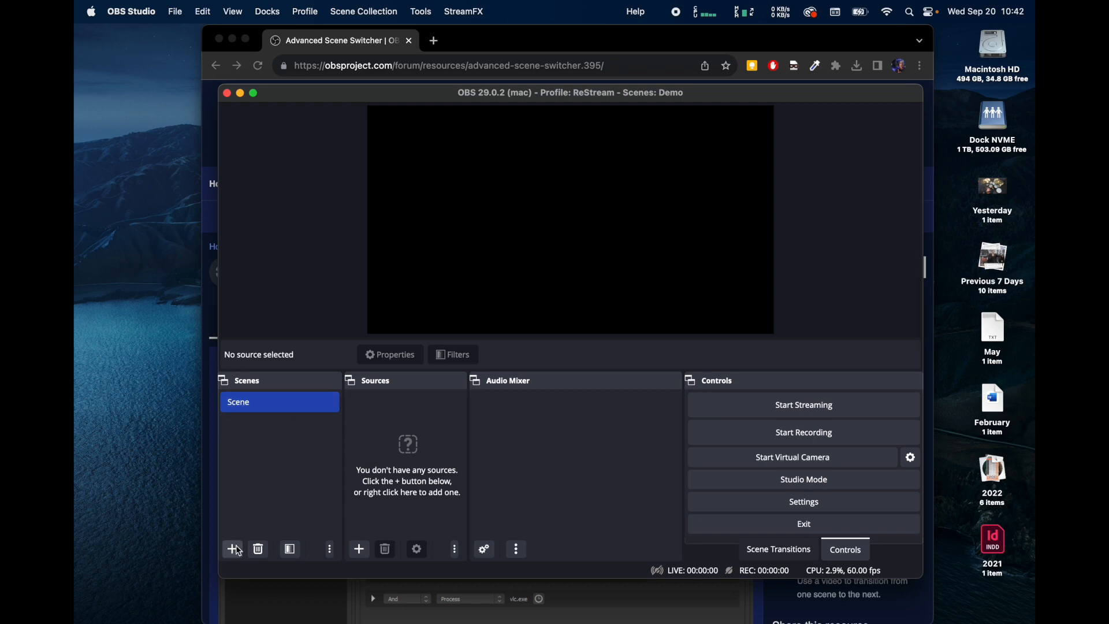
right_click(246, 401)
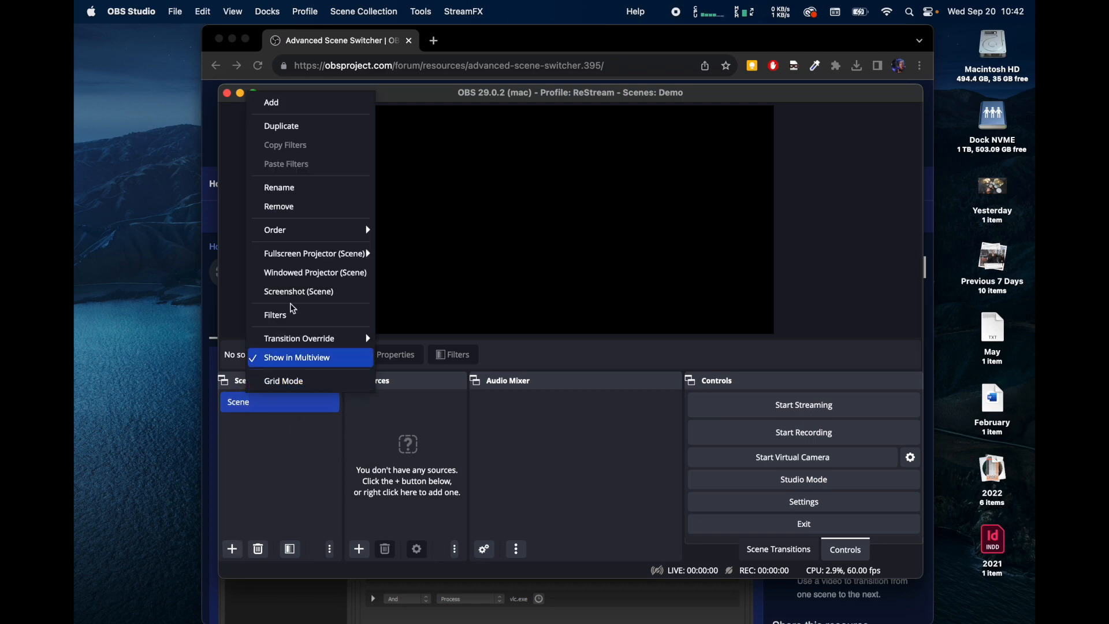
click(306, 193)
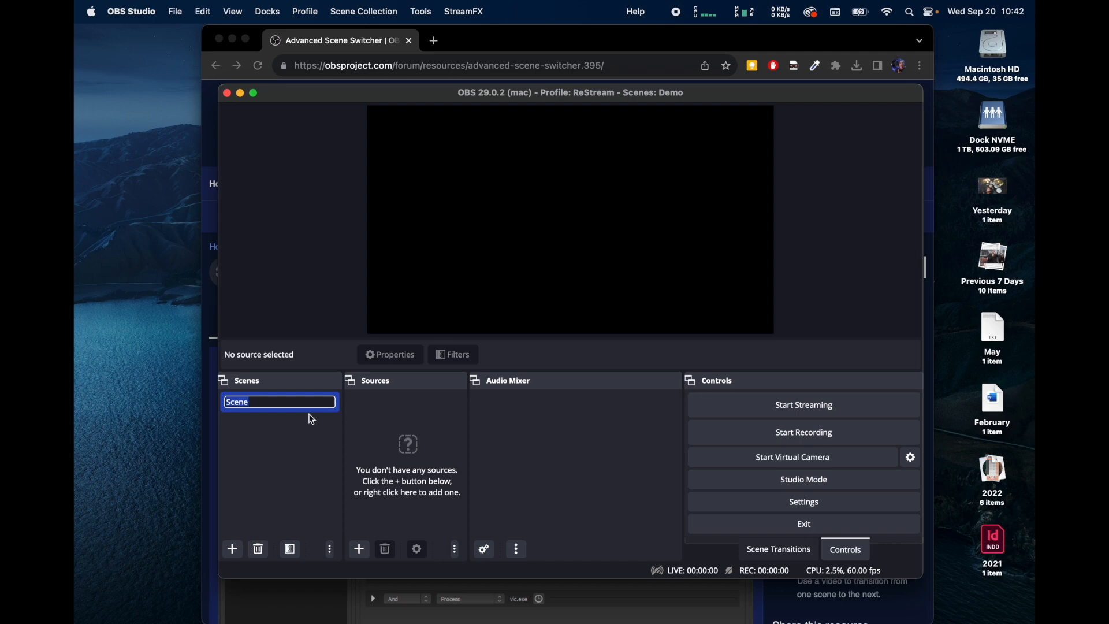
text(Cam1)
key(Return)
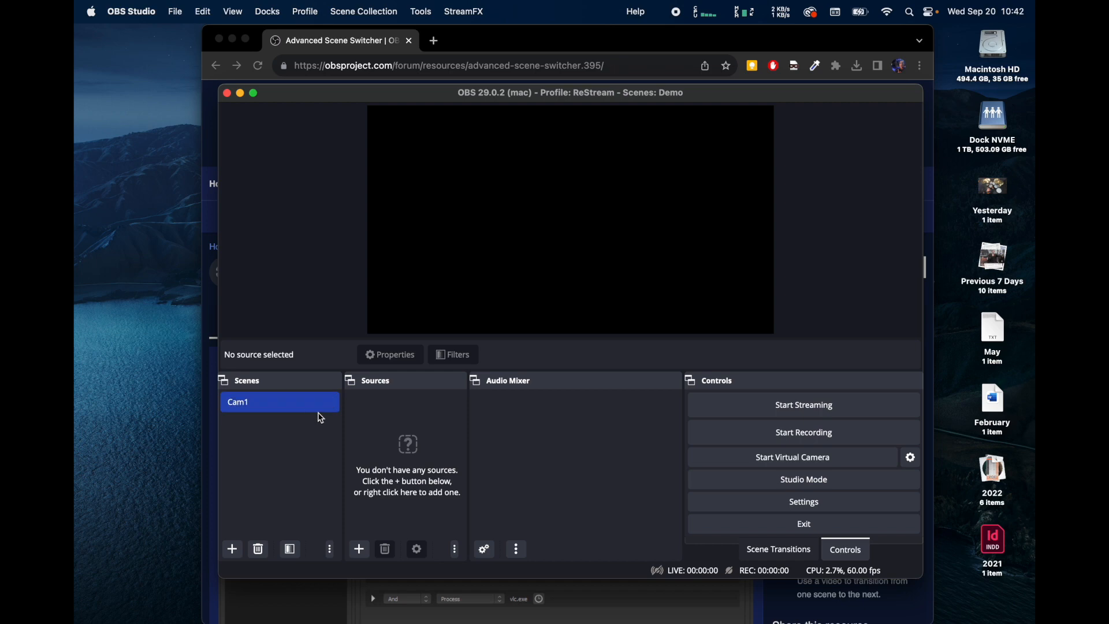
click(358, 548)
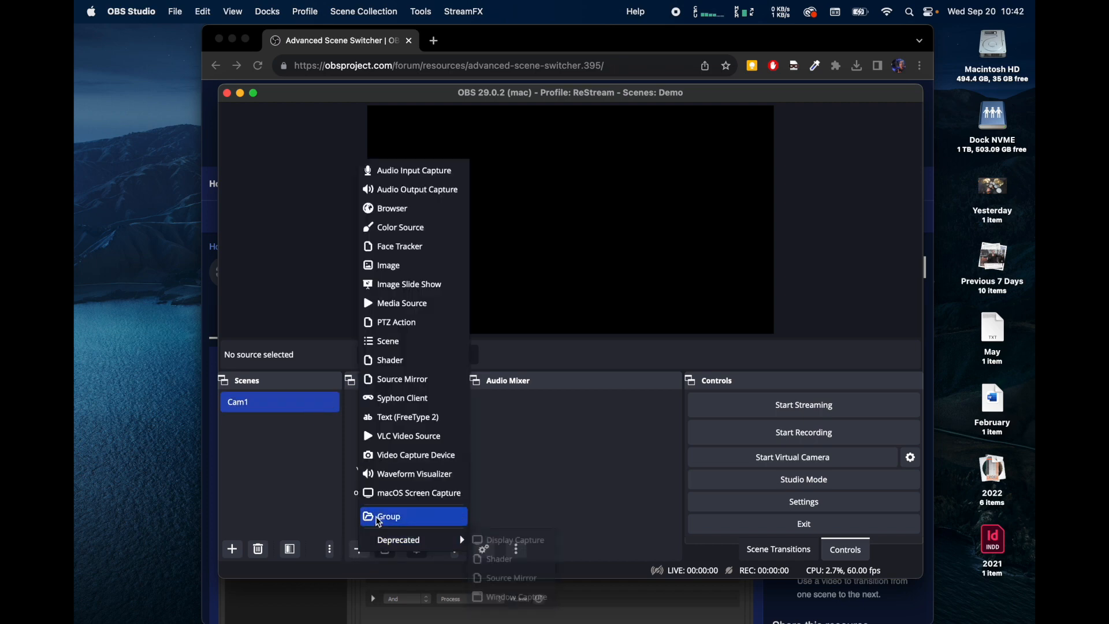
Add a Video Capture Device source named Webcam using the FaceTime HD Camera.
click(389, 460)
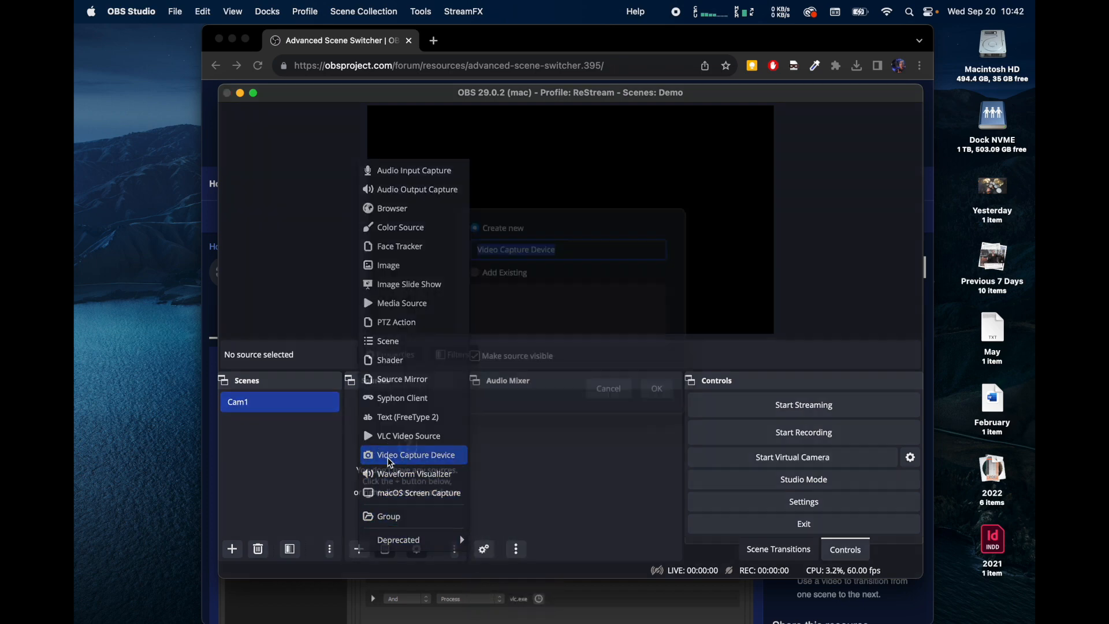
text(Webcam)
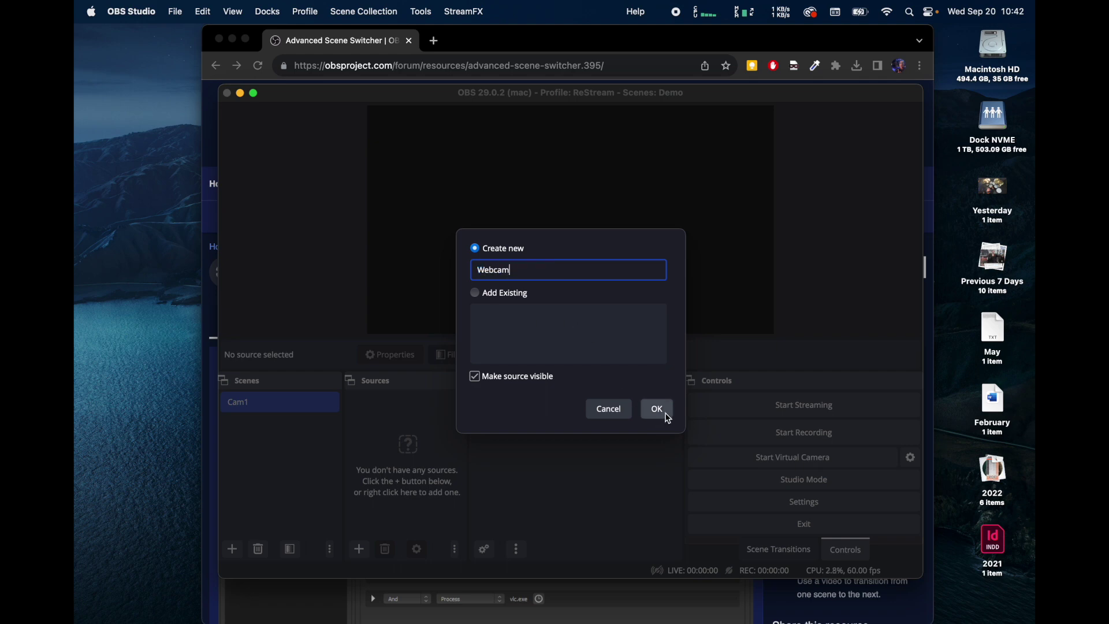
click(657, 409)
click(564, 334)
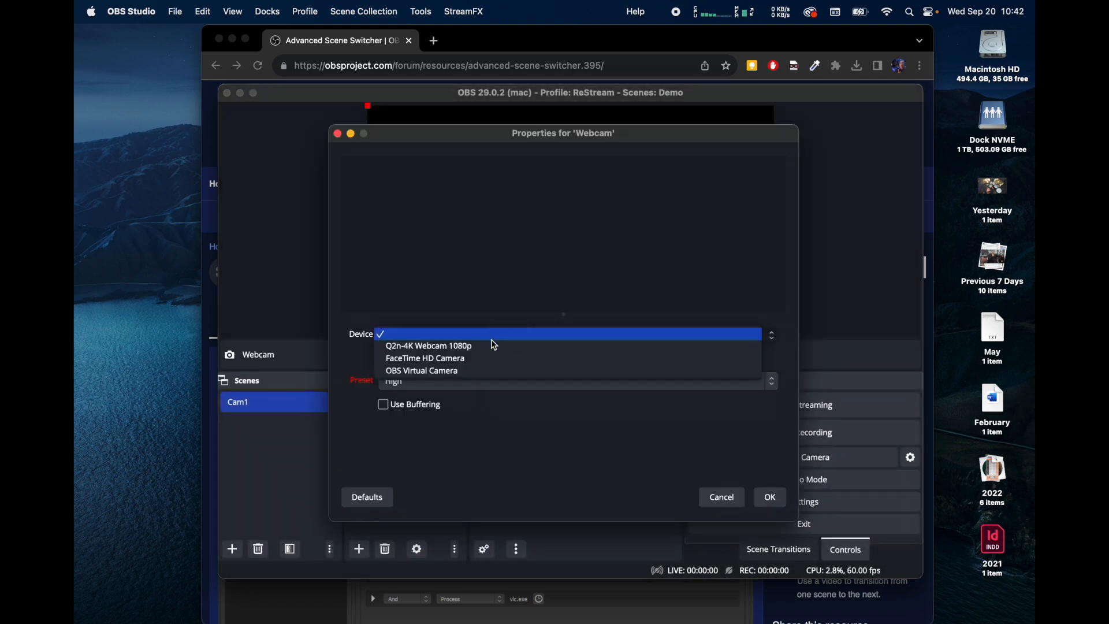
click(445, 357)
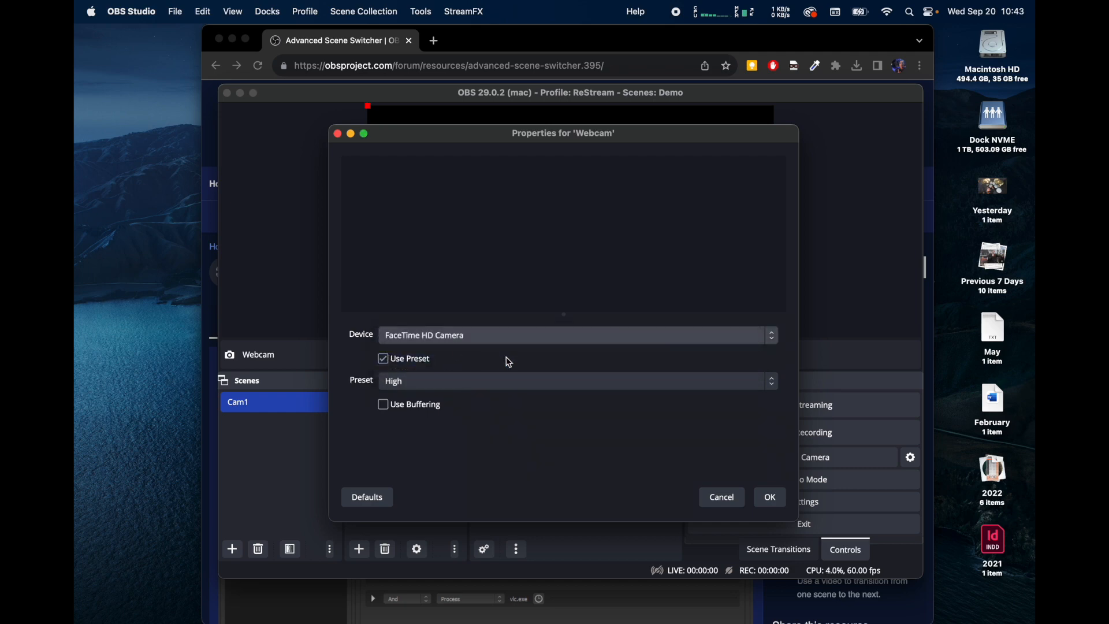
click(769, 498)
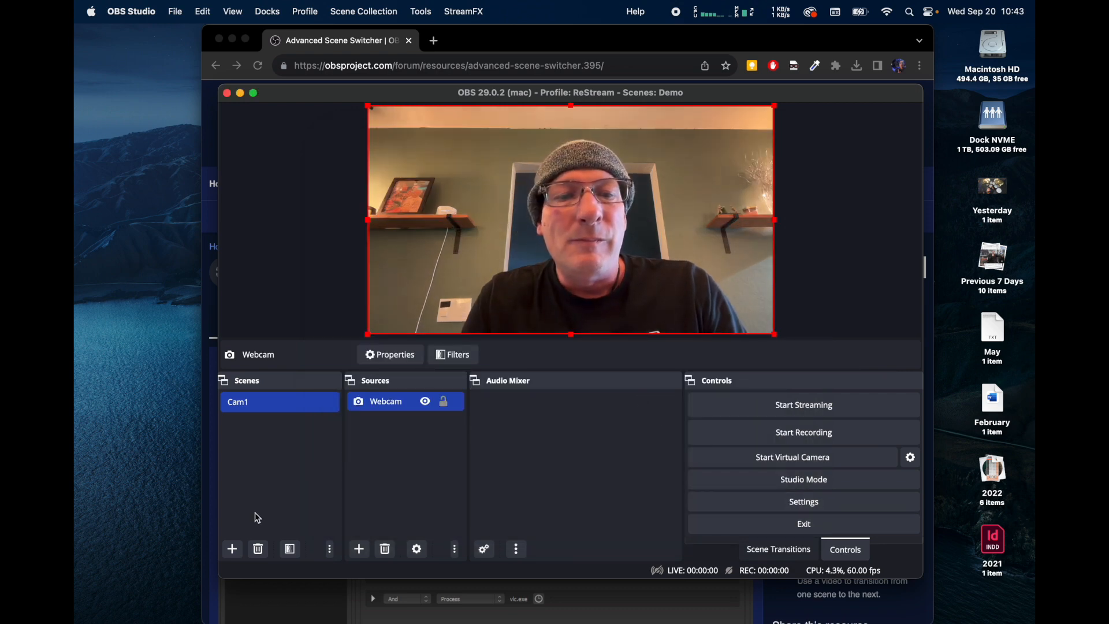
Create a second scene Cam2 and start a Video Capture Device source named q2n4k in it.
click(231, 550)
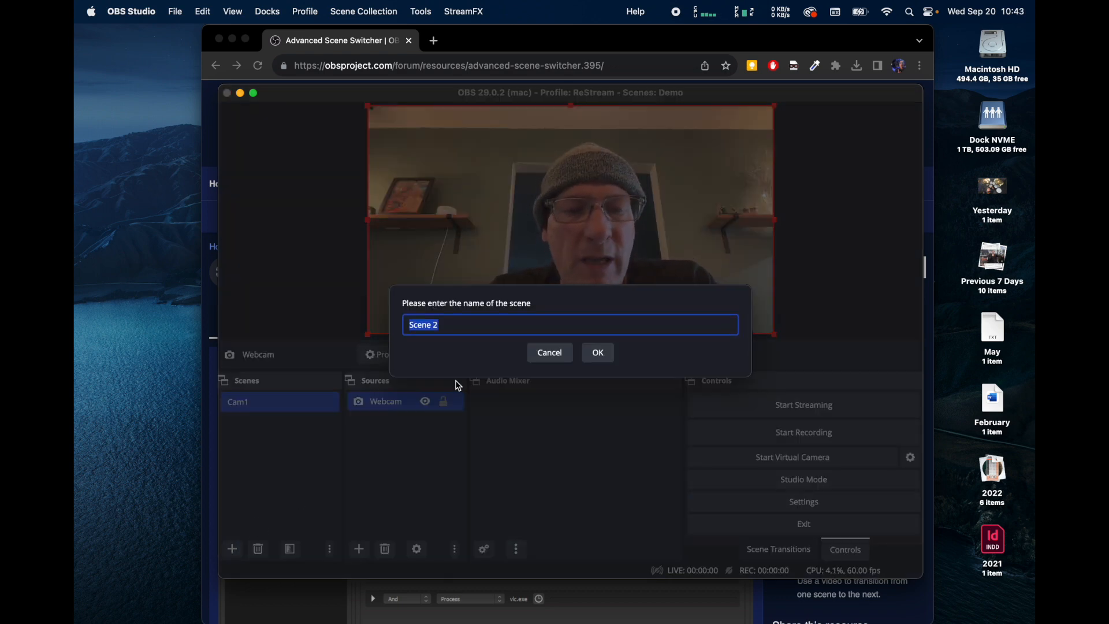
text(Cam2)
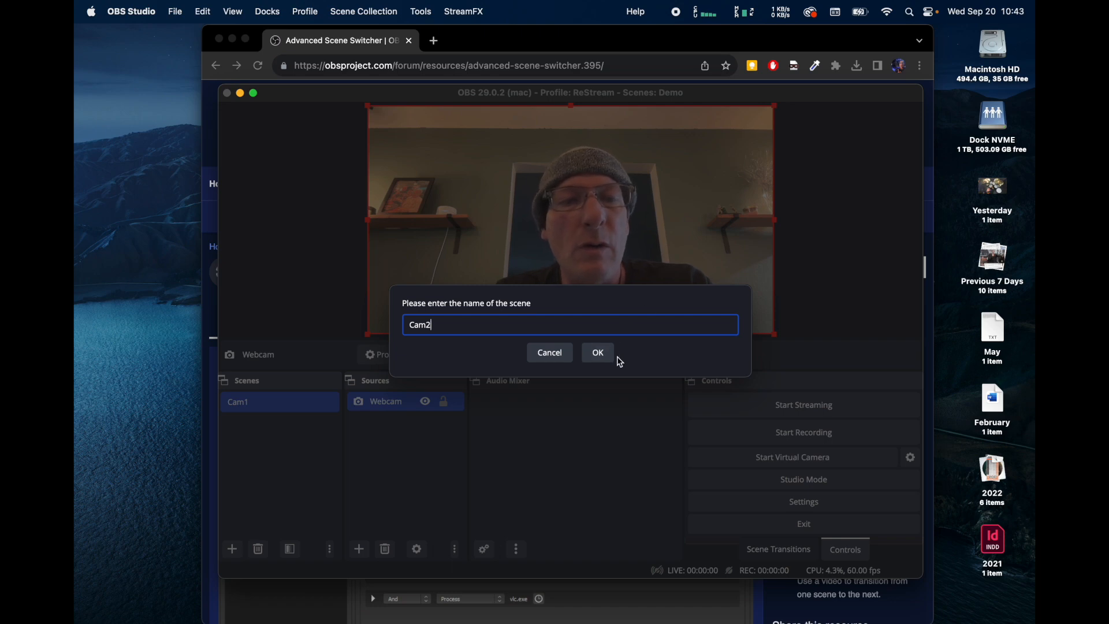
click(599, 353)
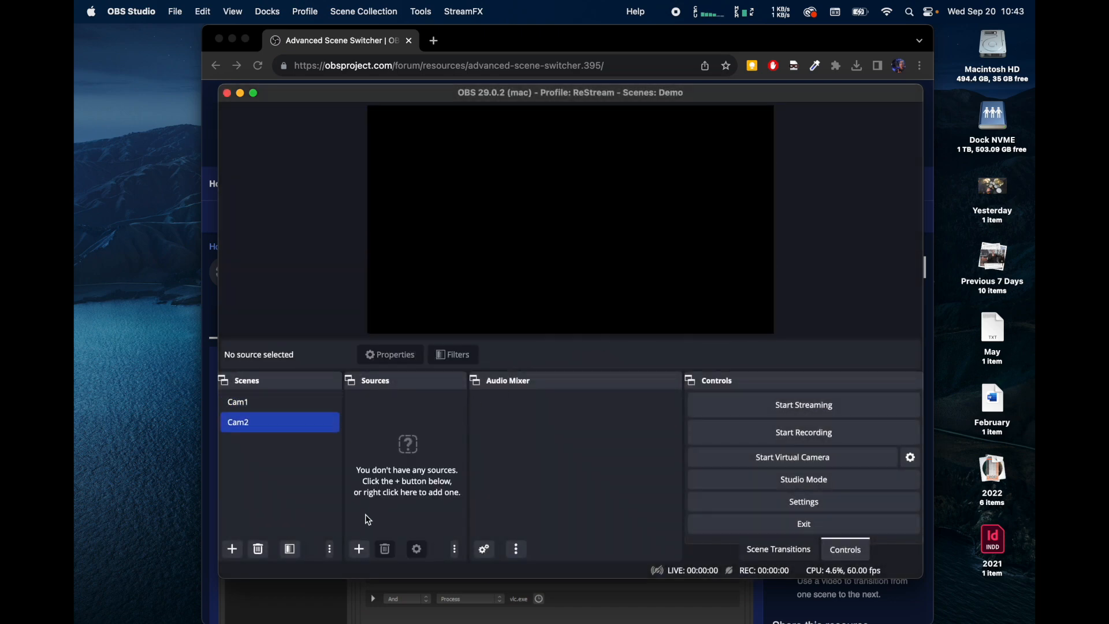
click(359, 549)
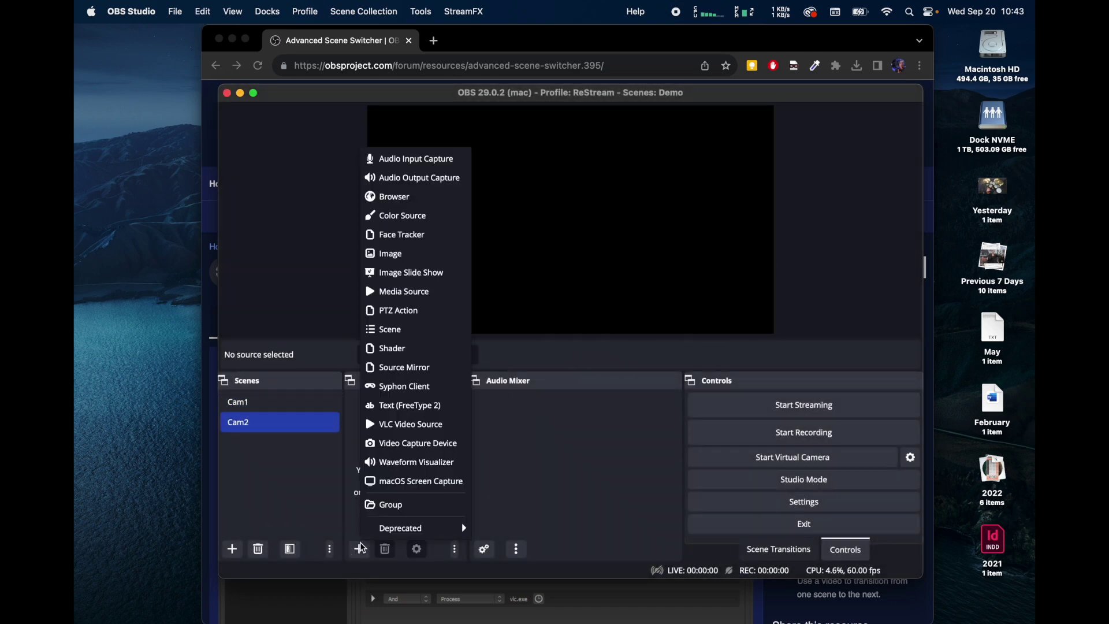
click(403, 443)
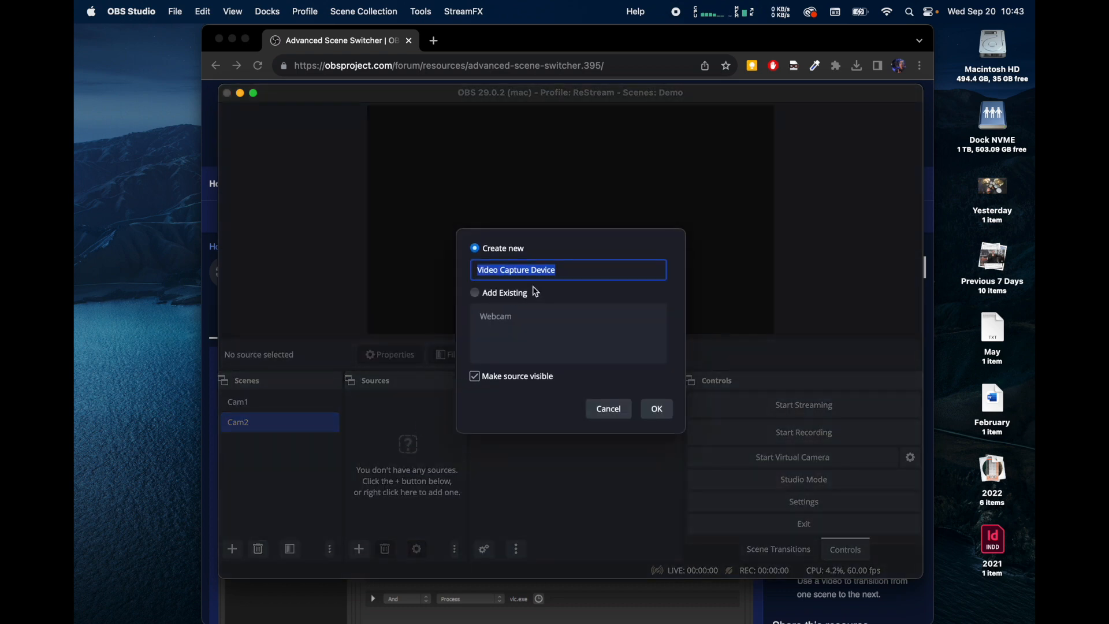
text(q2n4k)
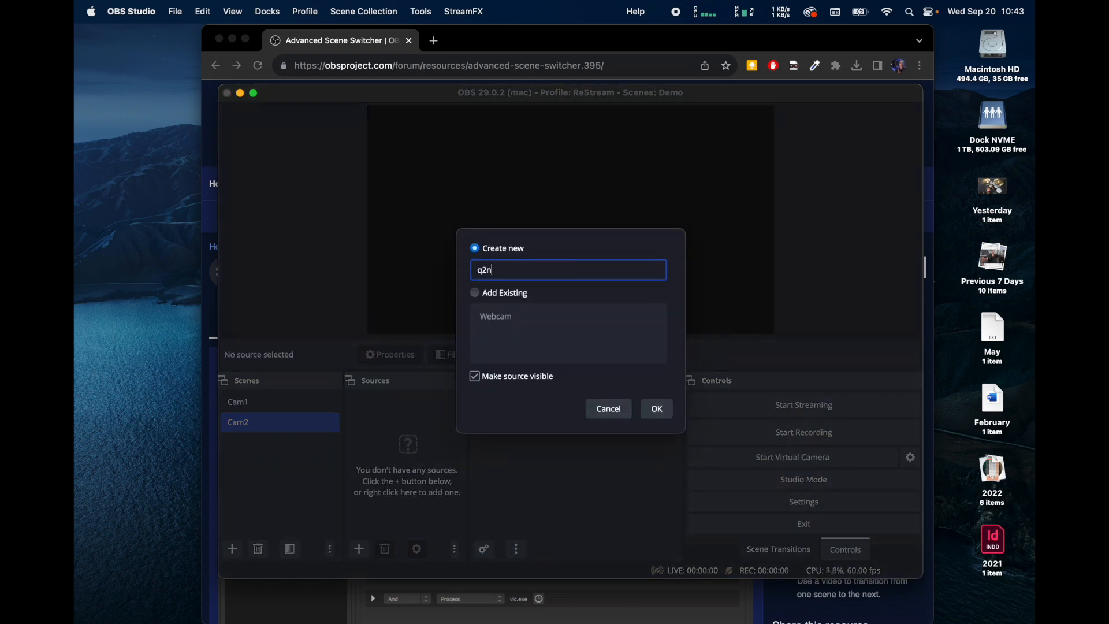
click(656, 408)
Feed the q2n4k source from the Q2n-4K Webcam 1080p, then switch back to Cam1.
click(446, 336)
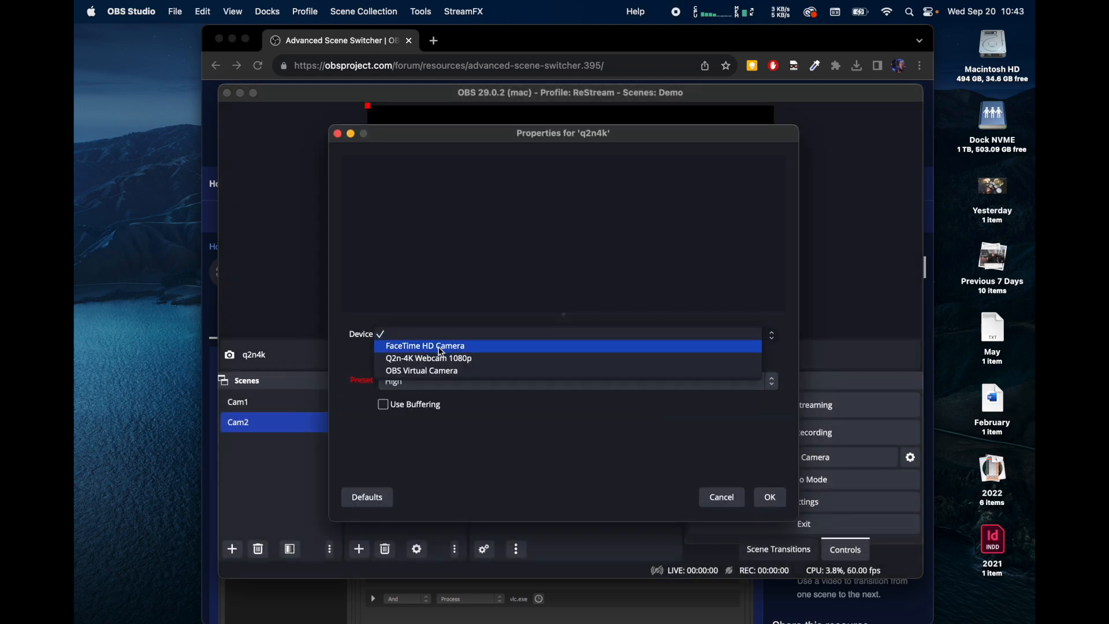
click(424, 359)
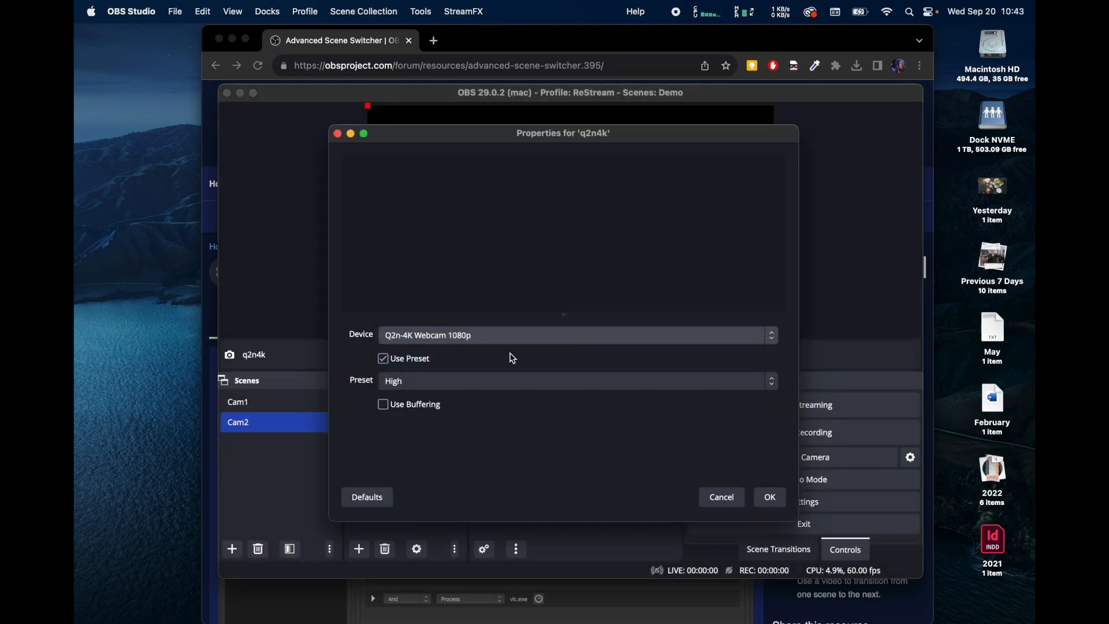
click(769, 497)
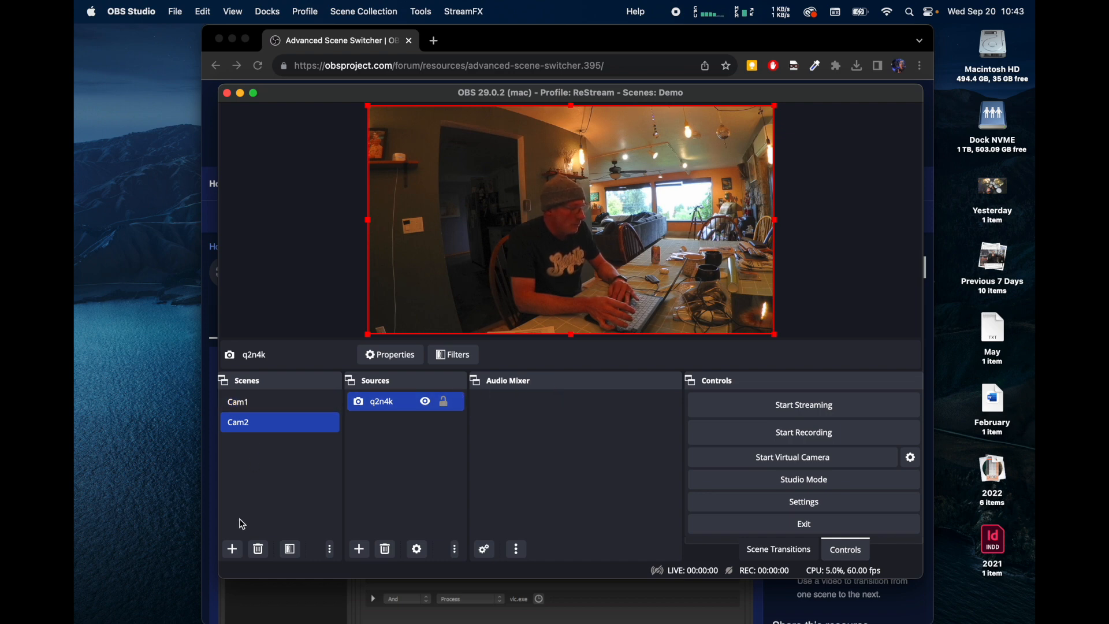
click(255, 401)
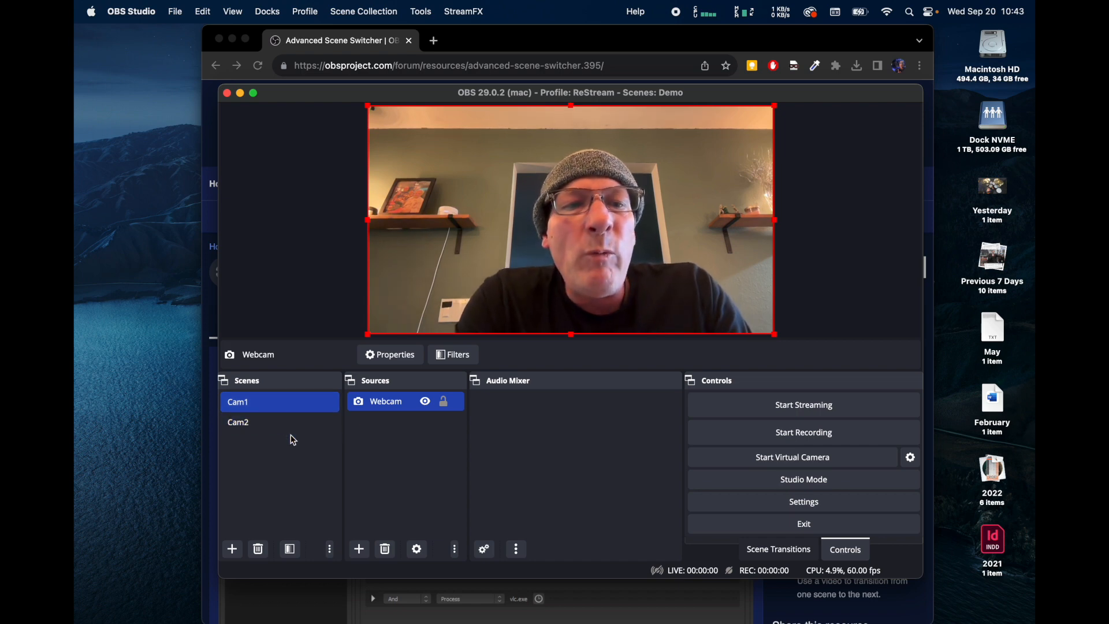
Flip between Cam1 and Cam2, then duplicate Cam1 as a new scene named Cam1 Auto.
click(259, 421)
click(254, 402)
click(255, 426)
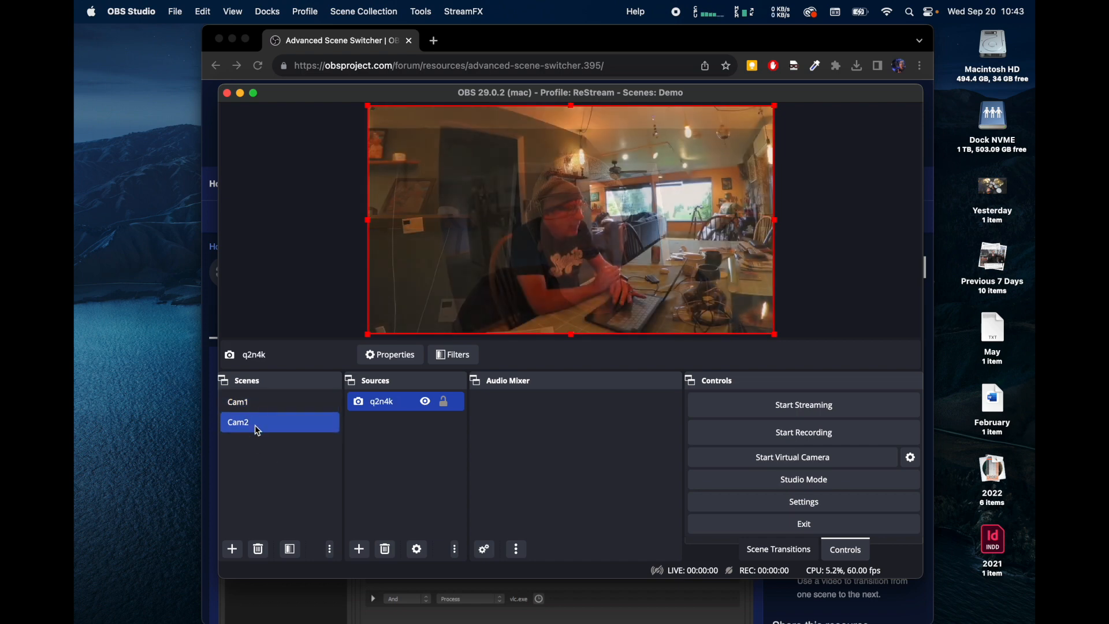
click(255, 405)
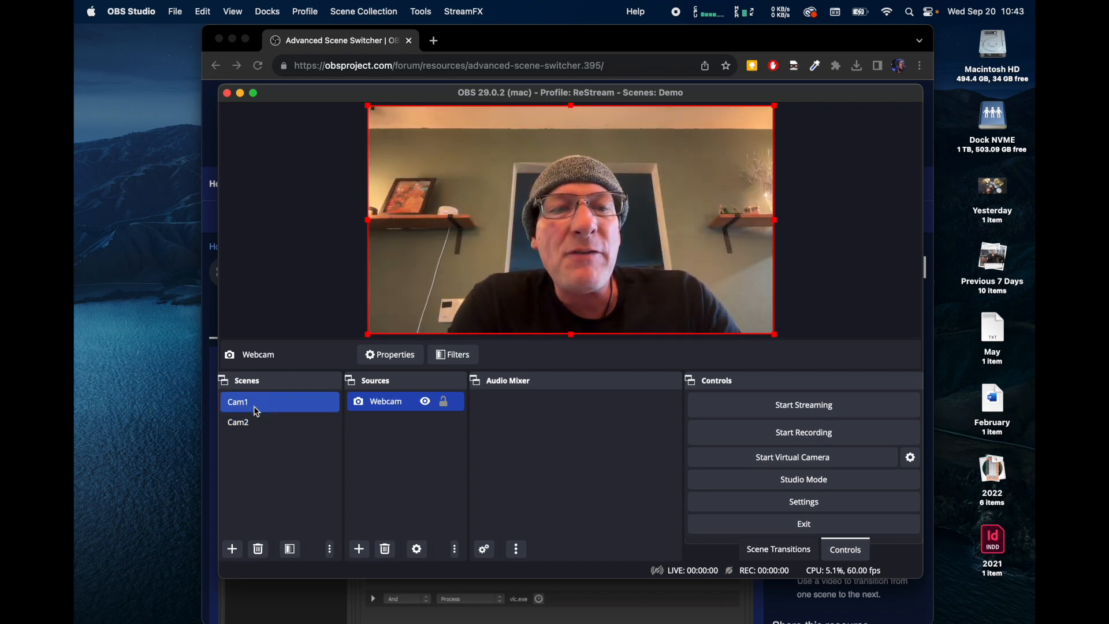
right_click(255, 404)
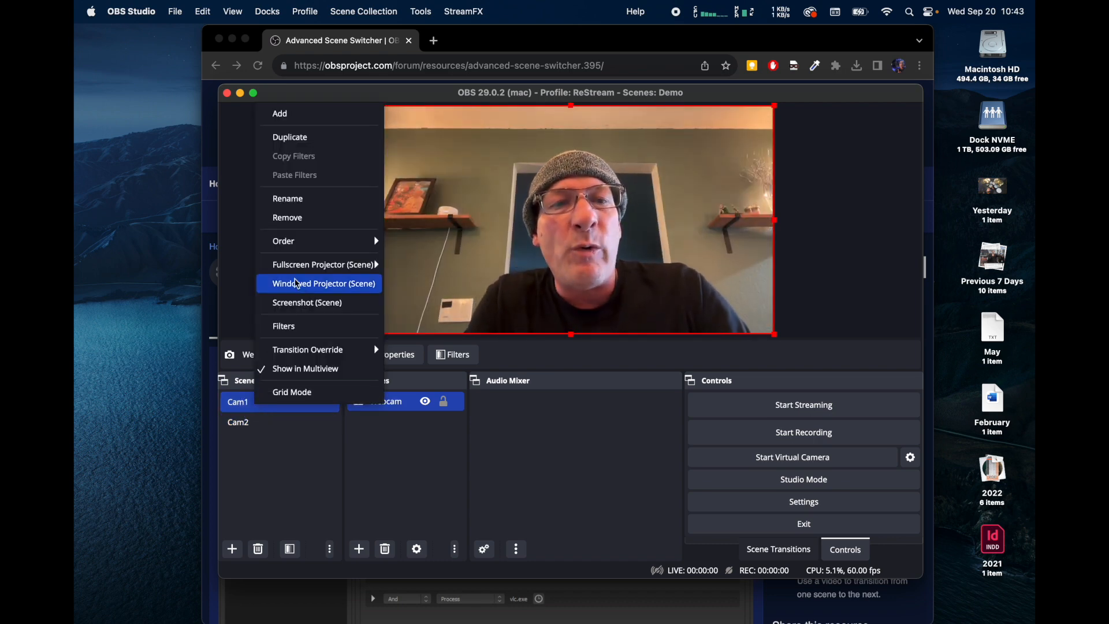
click(289, 138)
click(470, 324)
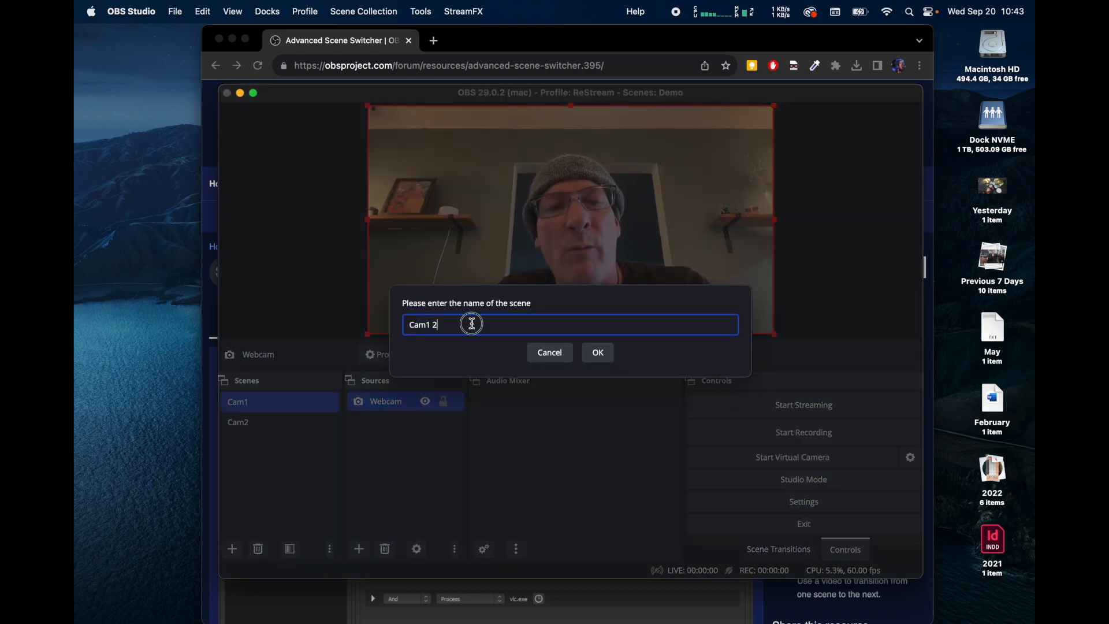
key(BackSpace)
text(Aut)
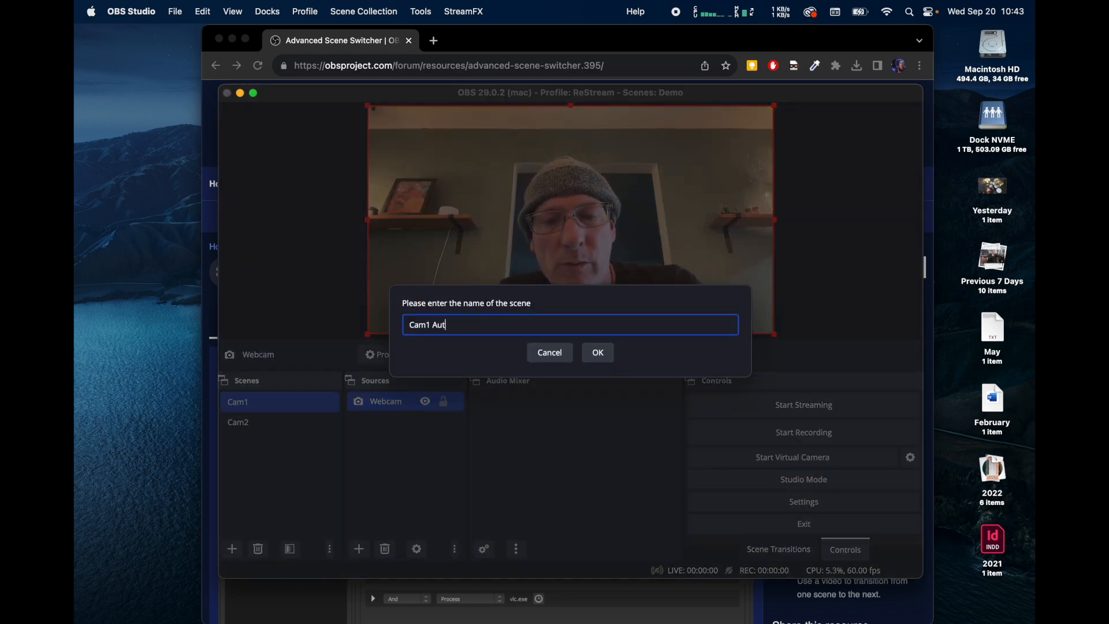
text(o)
click(598, 352)
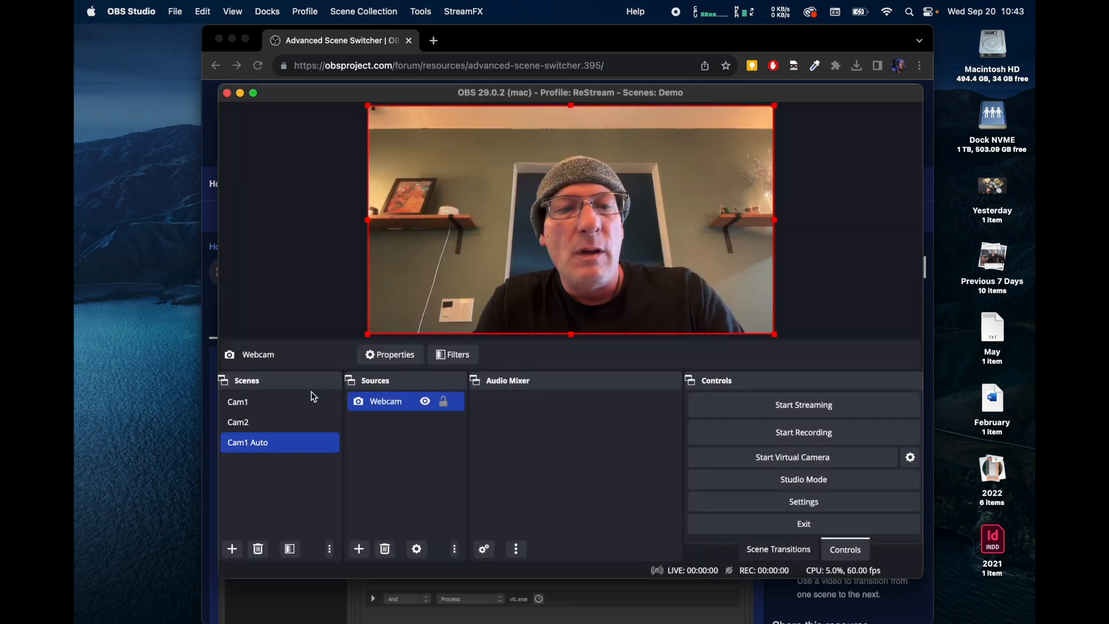
Duplicate Cam2 as Cam2 Auto and return to the Cam1 scene.
click(278, 422)
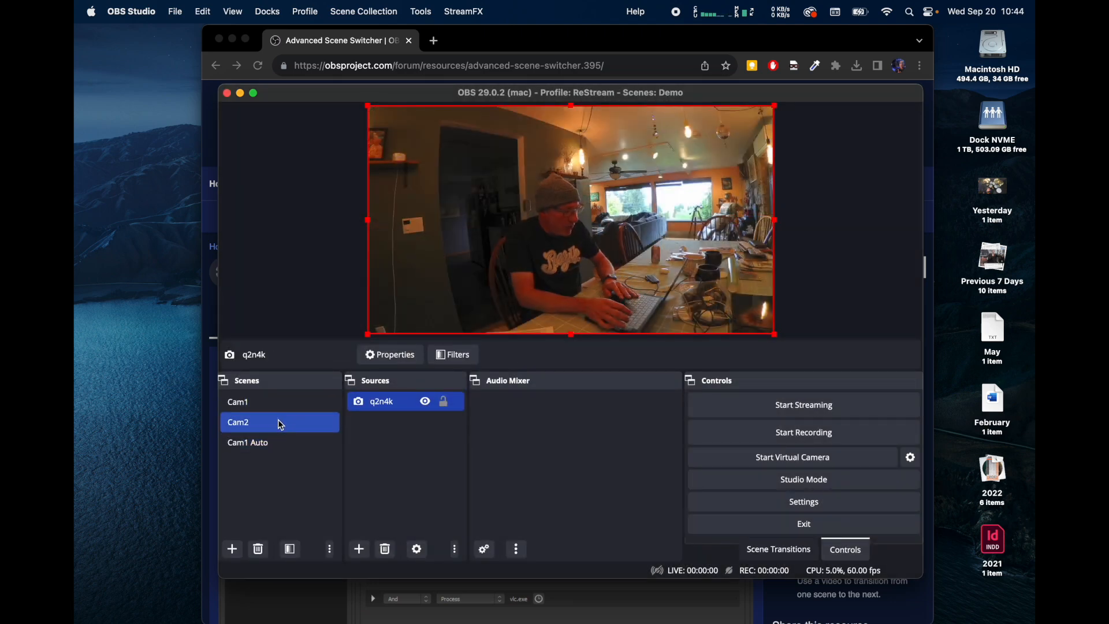
right_click(277, 422)
click(330, 148)
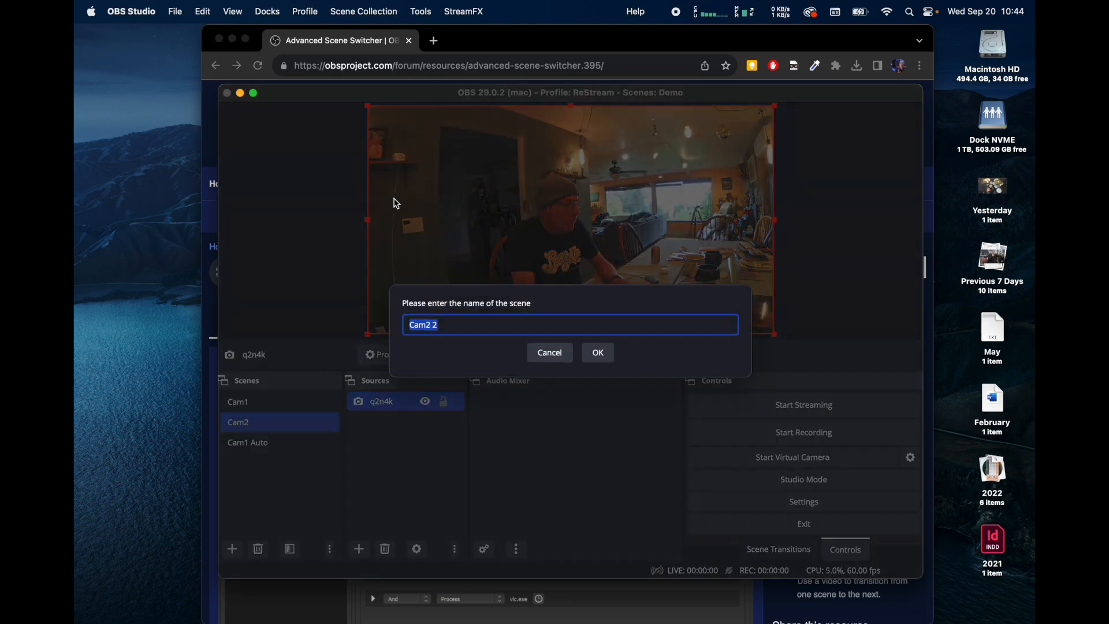
key(Right)
key(BackSpace)
text(Auto)
click(596, 351)
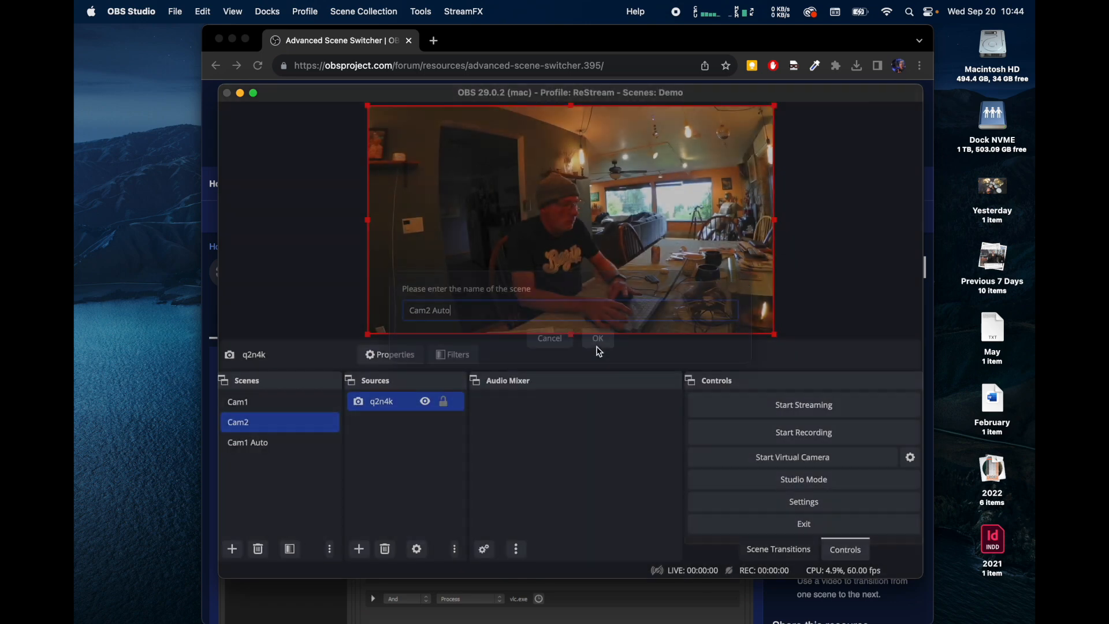
click(280, 405)
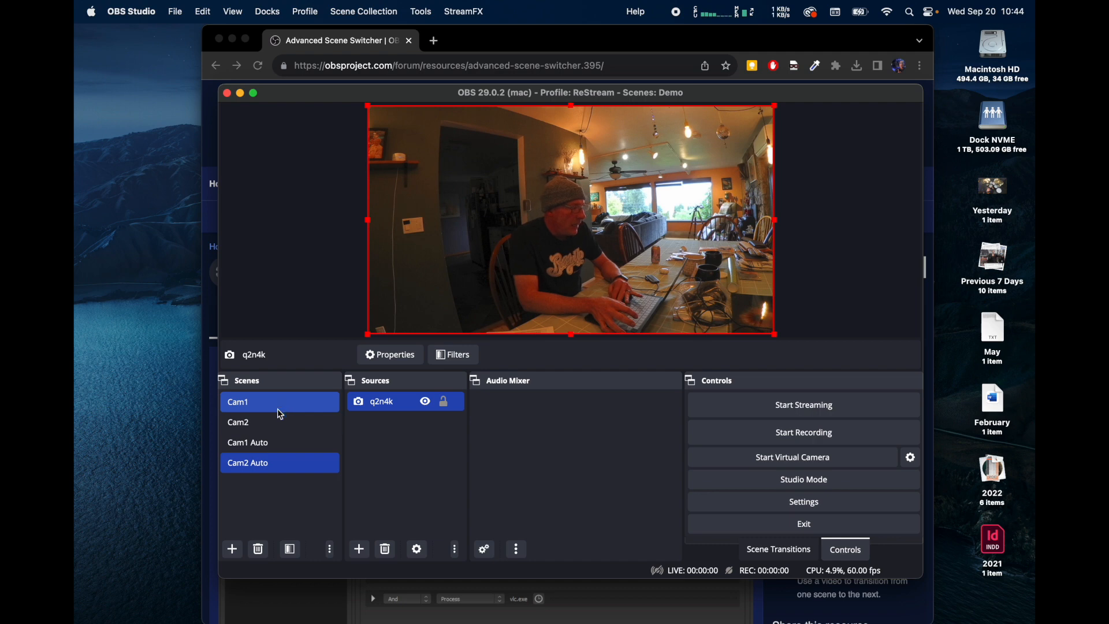
click(250, 402)
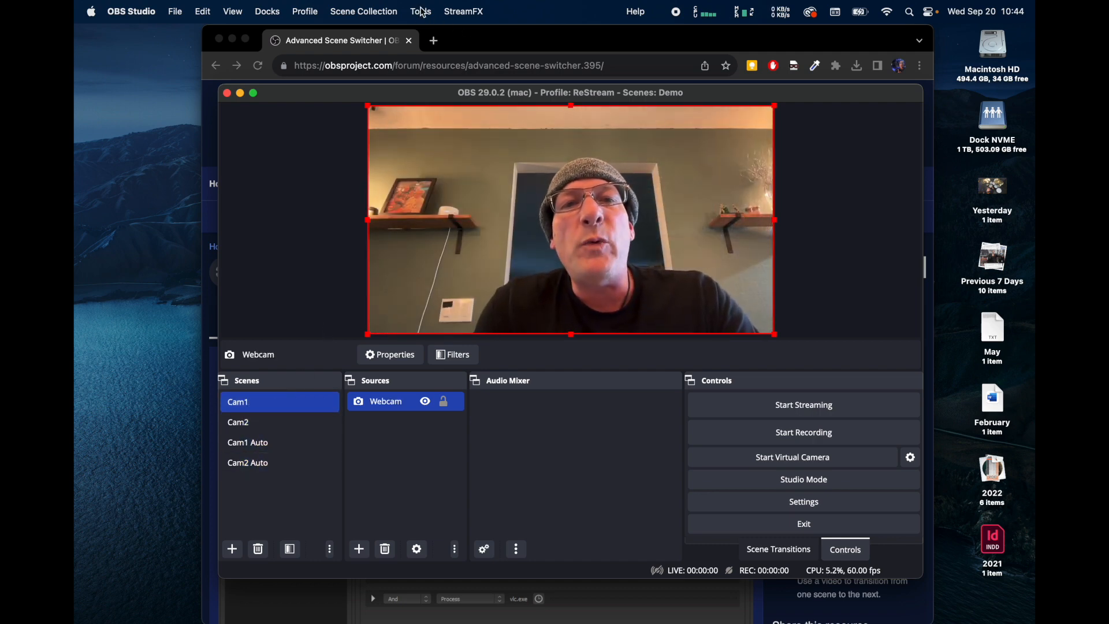
click(420, 12)
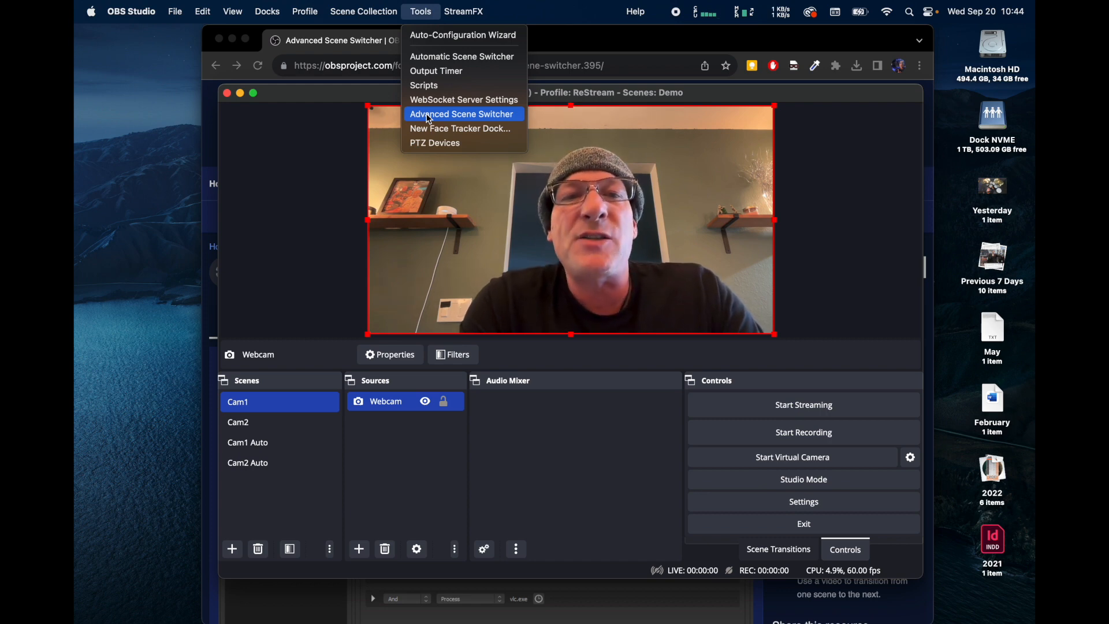
Start the Advanced Scene Switcher, untick hiding macro-representable tabs, and go to Scene Groups.
click(427, 116)
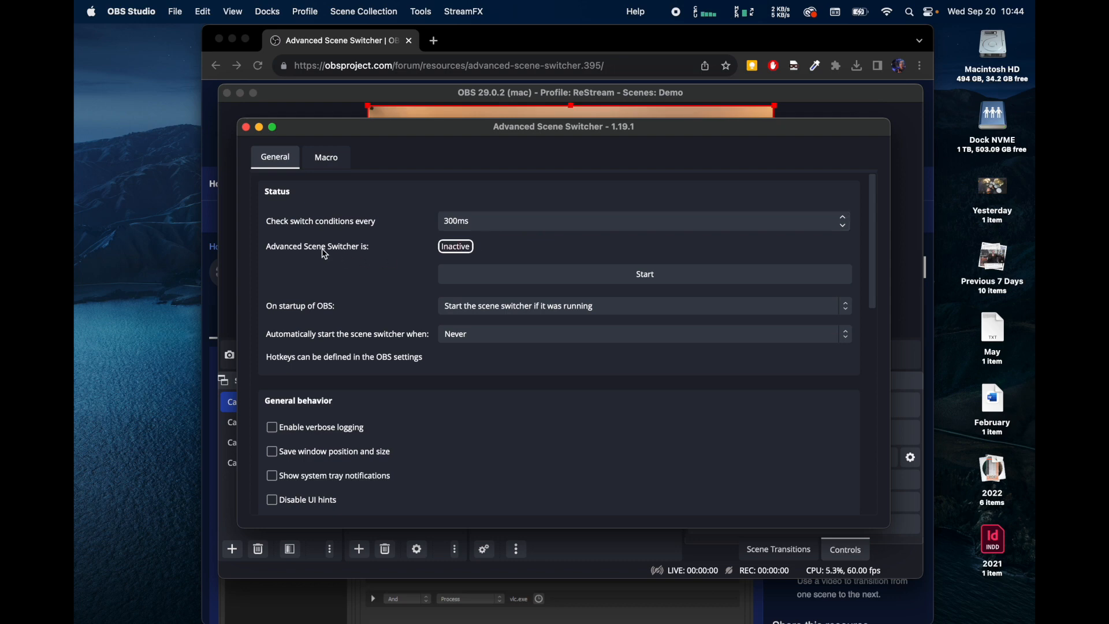
click(645, 273)
scroll(379, 298, down, 3)
scroll(377, 297, down, 3)
scroll(365, 304, down, 3)
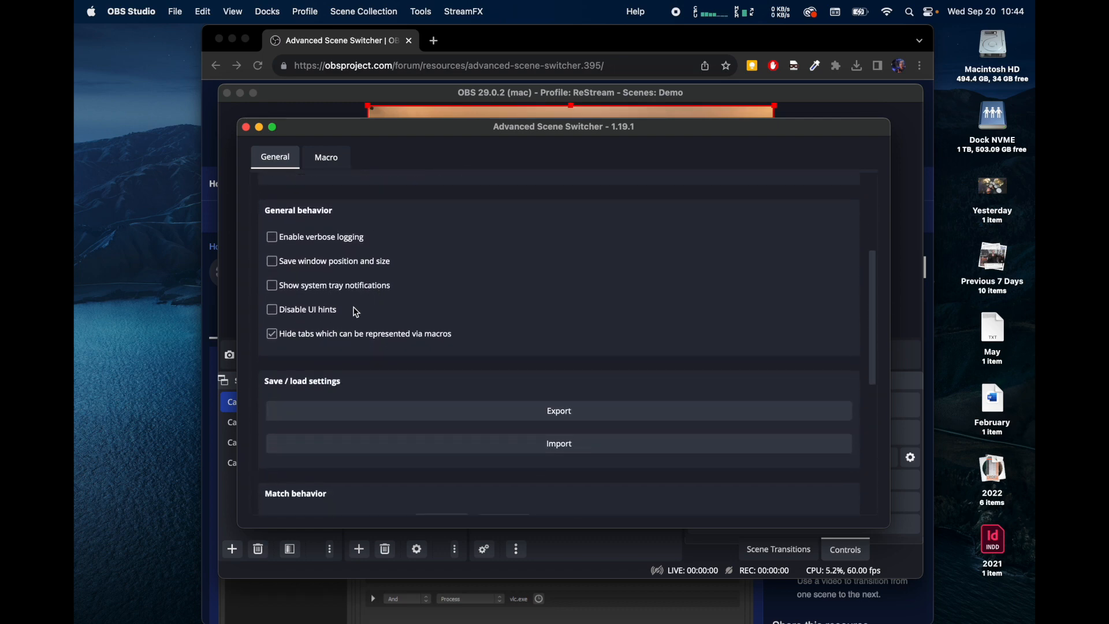
click(271, 334)
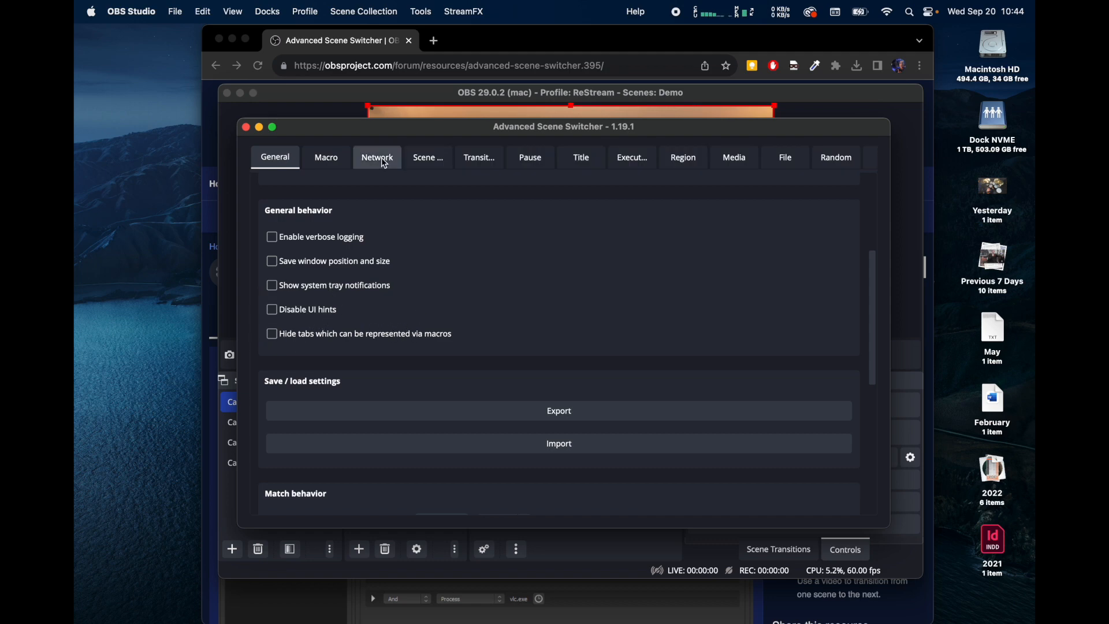
click(431, 154)
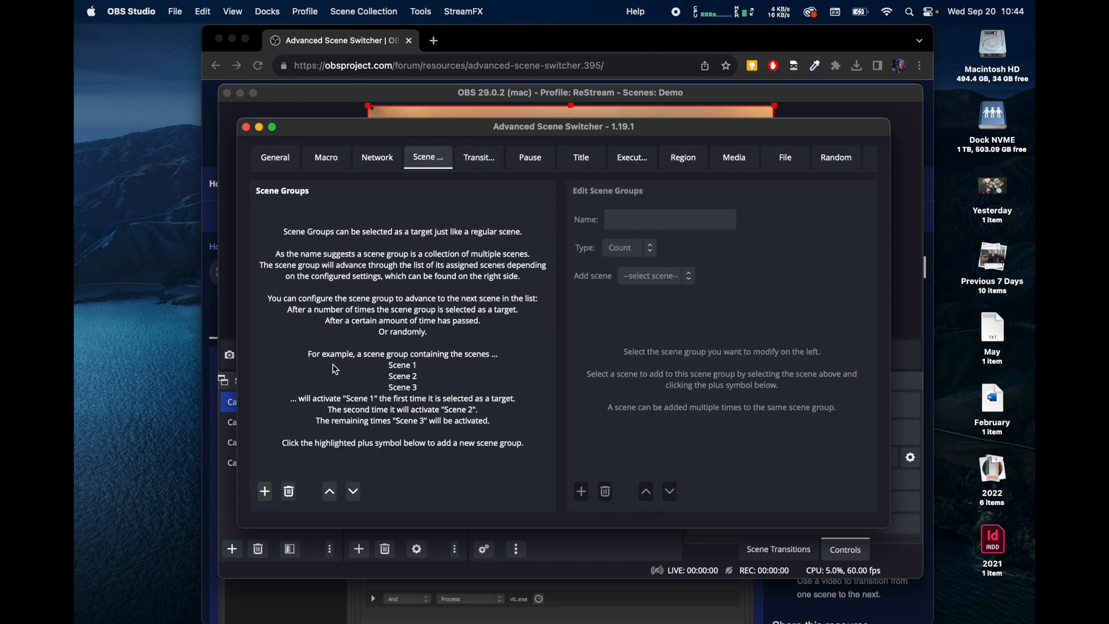
Create a scene group named Cameras that picks its scenes at random.
click(266, 491)
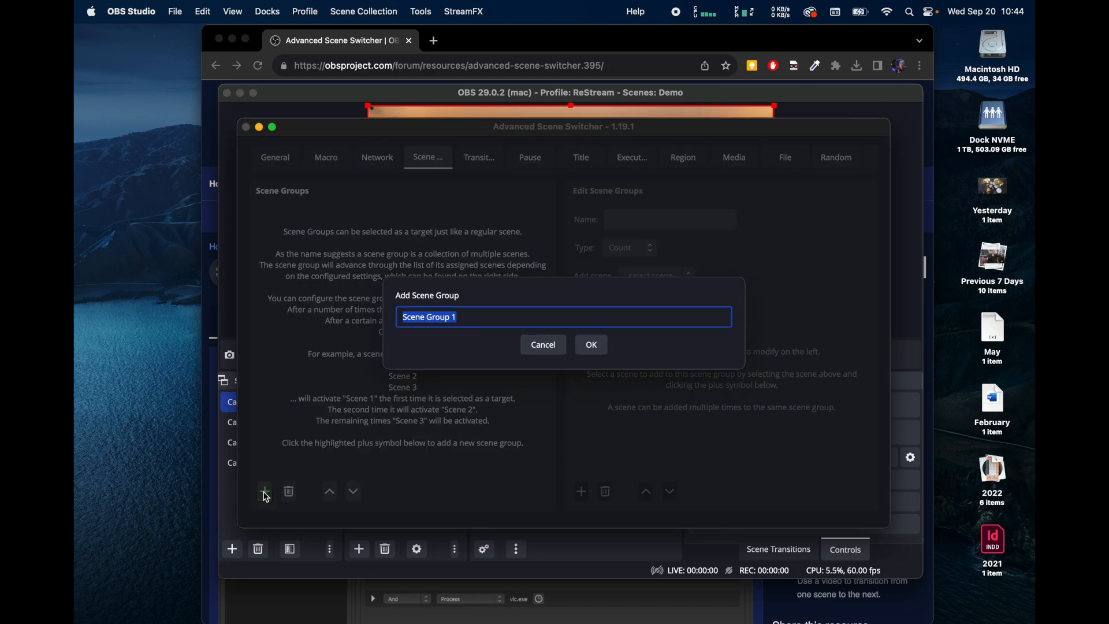
text(Cameras)
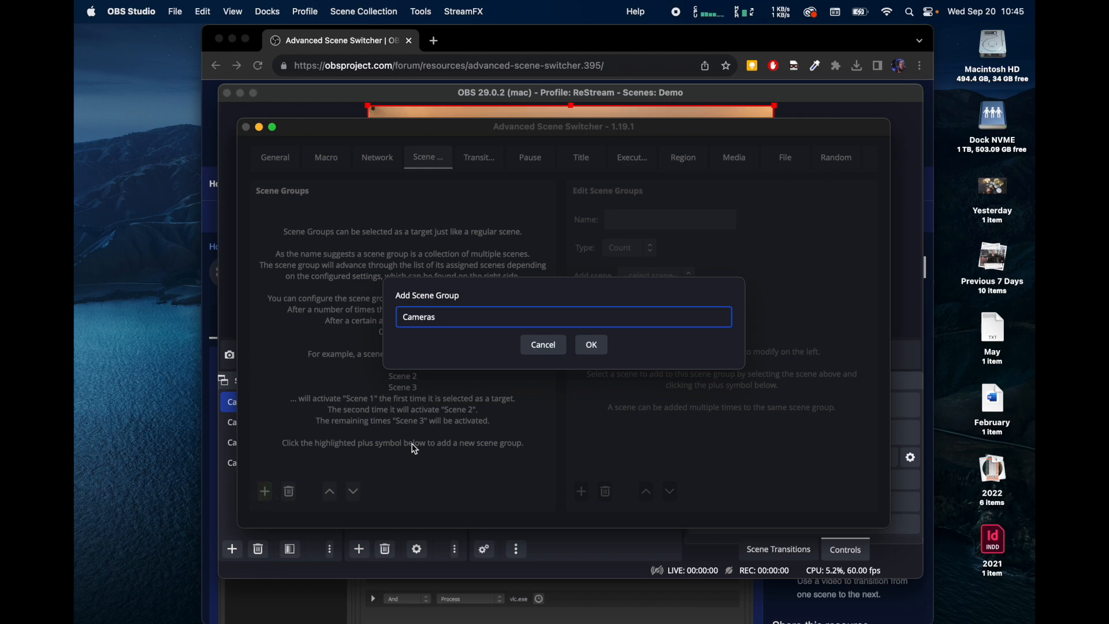
click(591, 346)
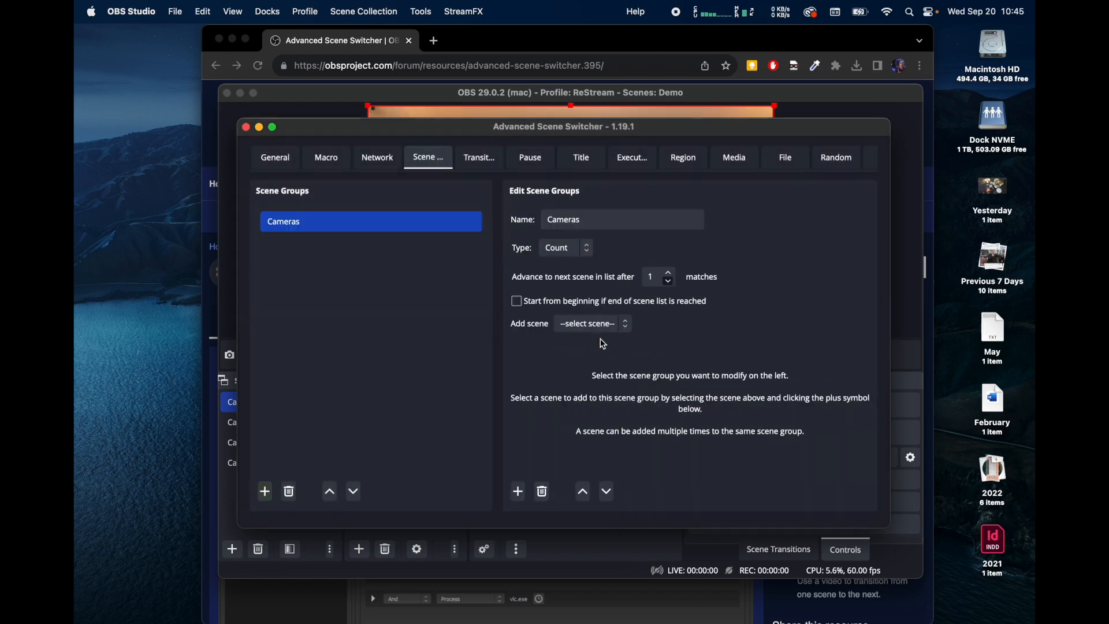
click(598, 222)
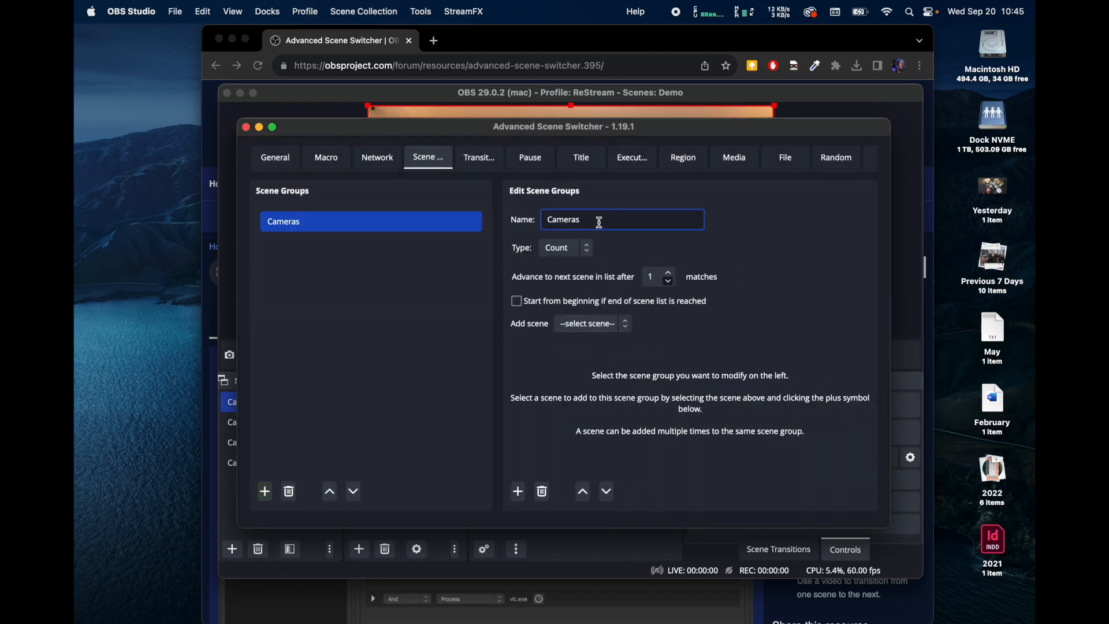
click(586, 249)
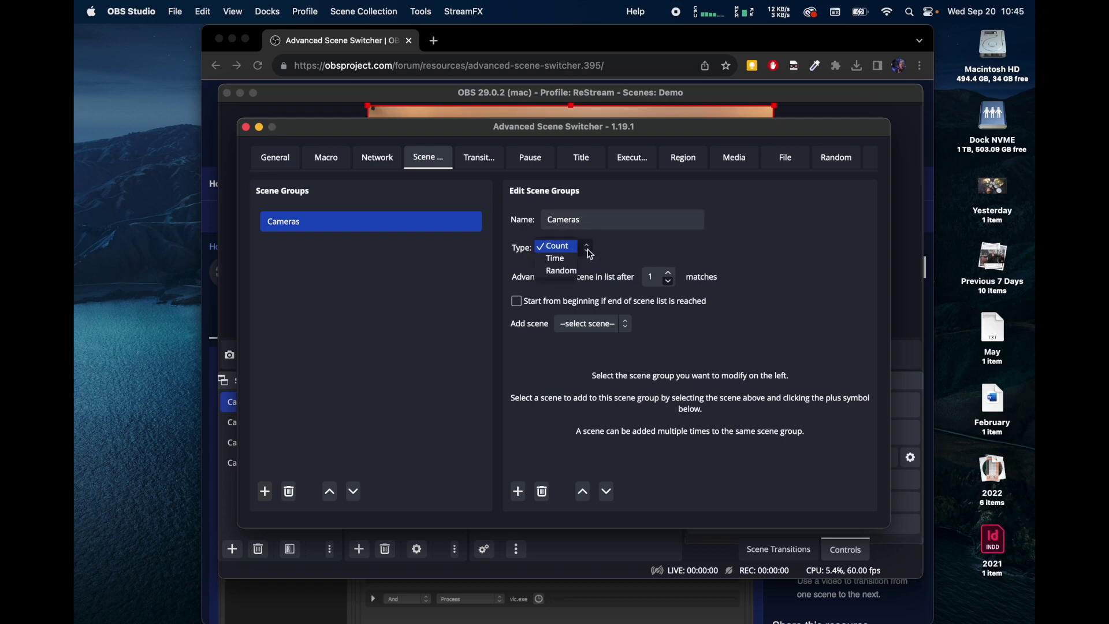
click(564, 271)
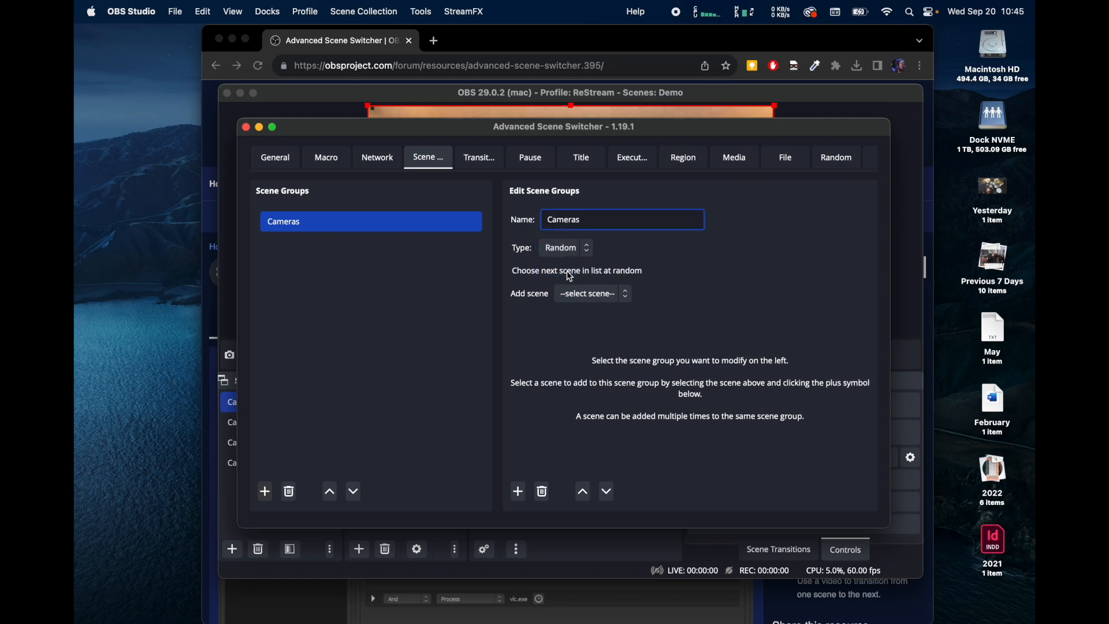
Add Cam1 Auto and Cam2 Auto to the Cameras group, then close the switcher settings.
click(624, 293)
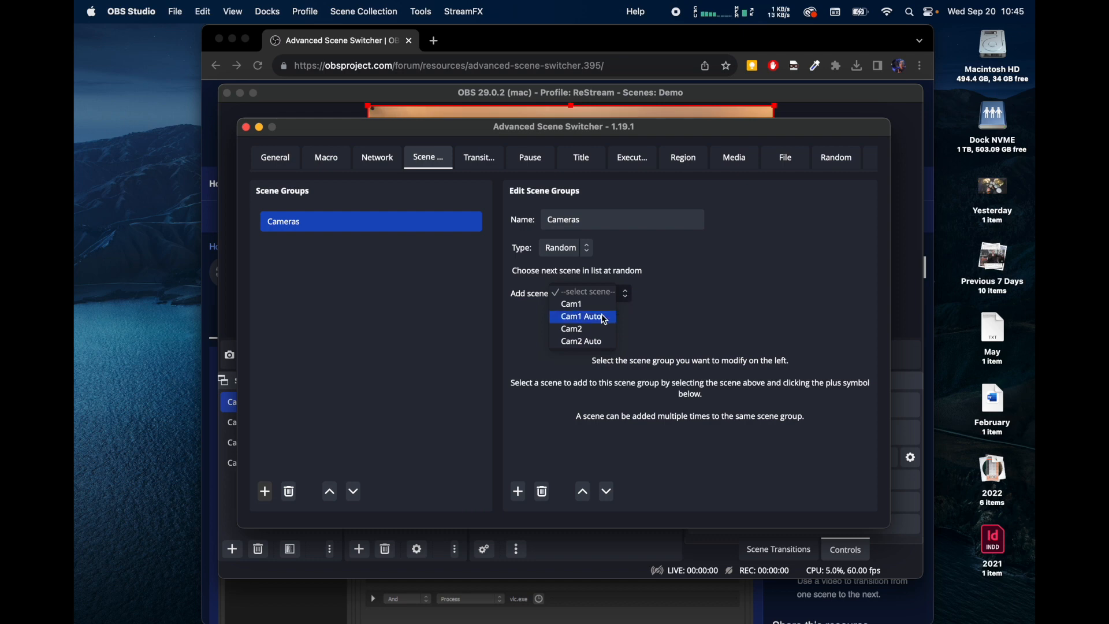
click(590, 317)
click(518, 492)
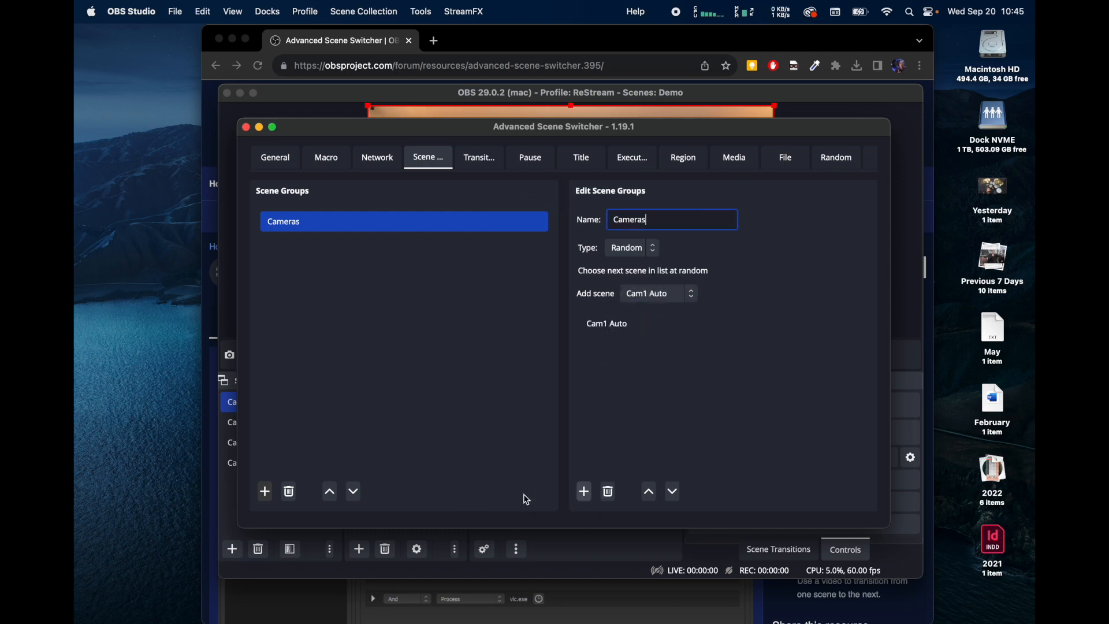
click(616, 323)
click(661, 293)
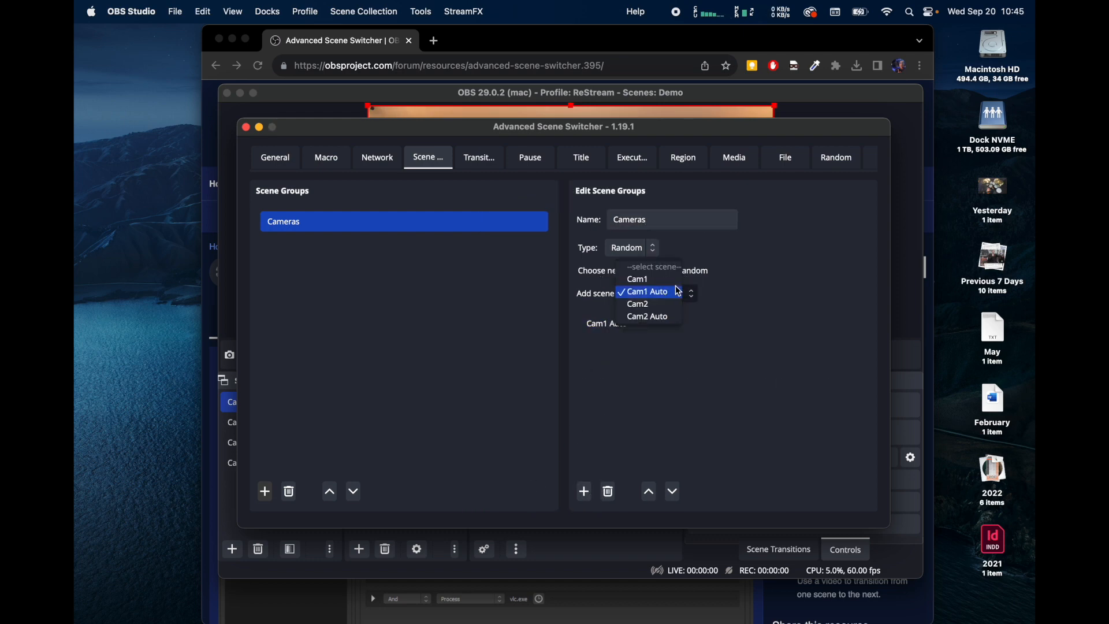
click(655, 318)
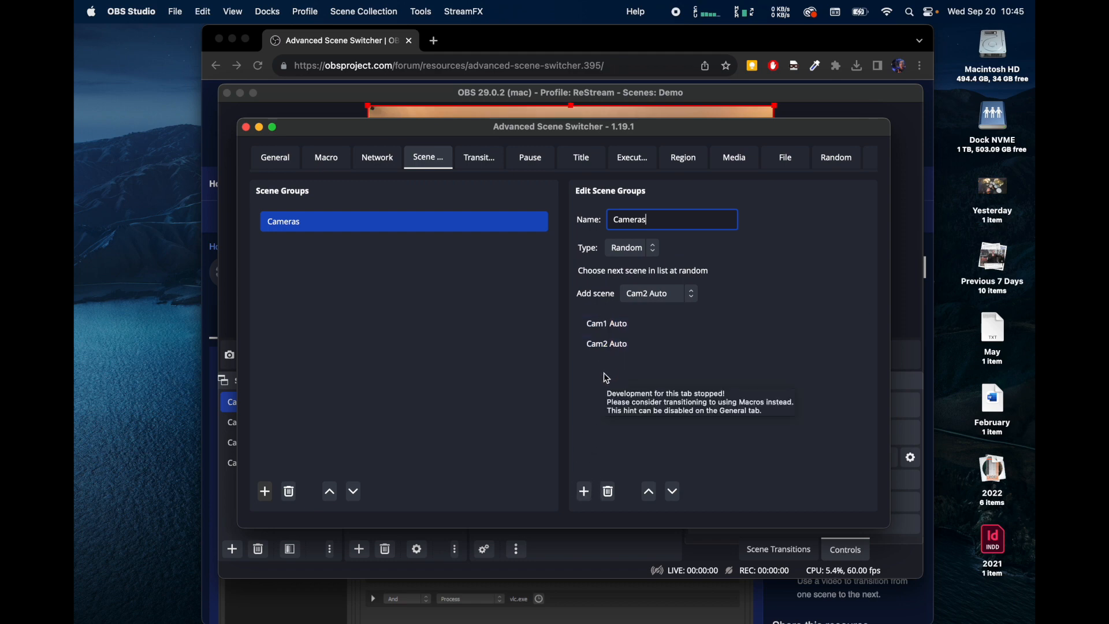
click(617, 324)
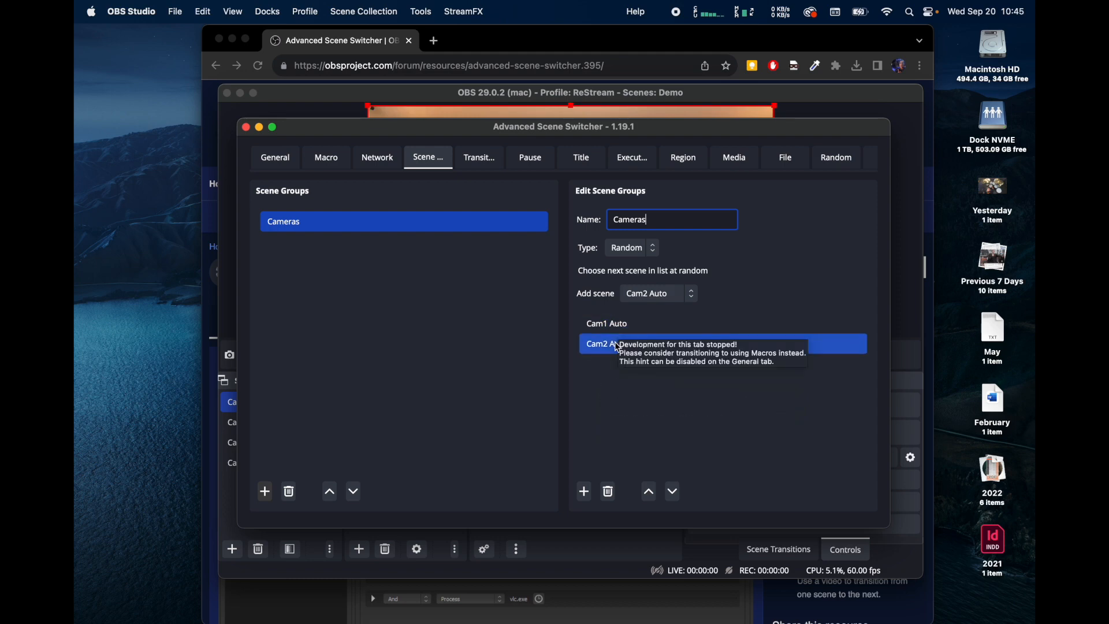
click(598, 398)
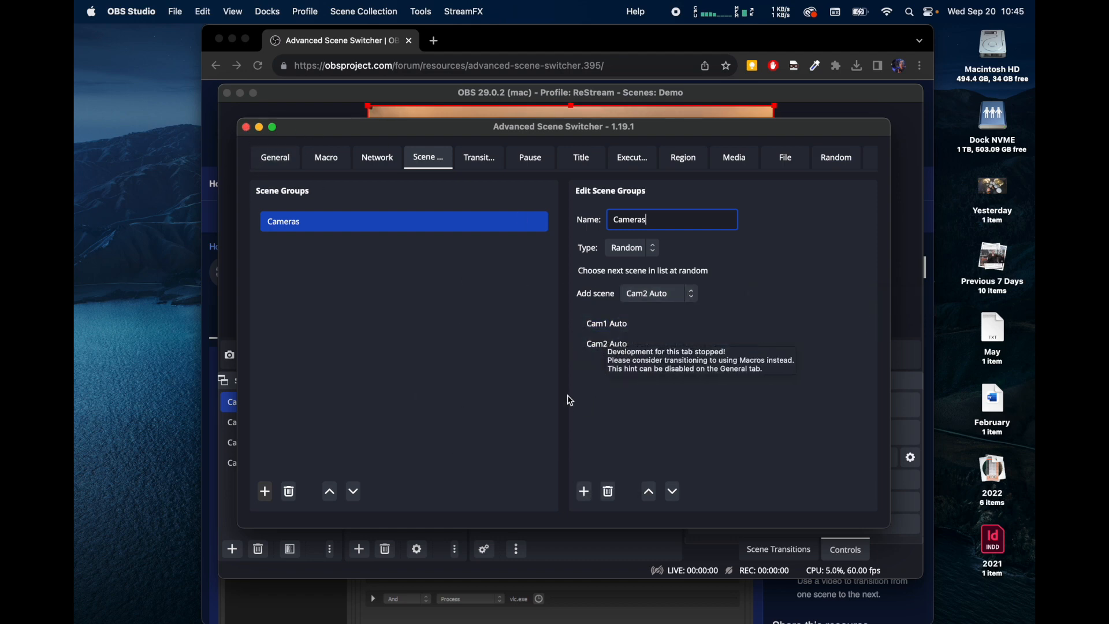
click(246, 126)
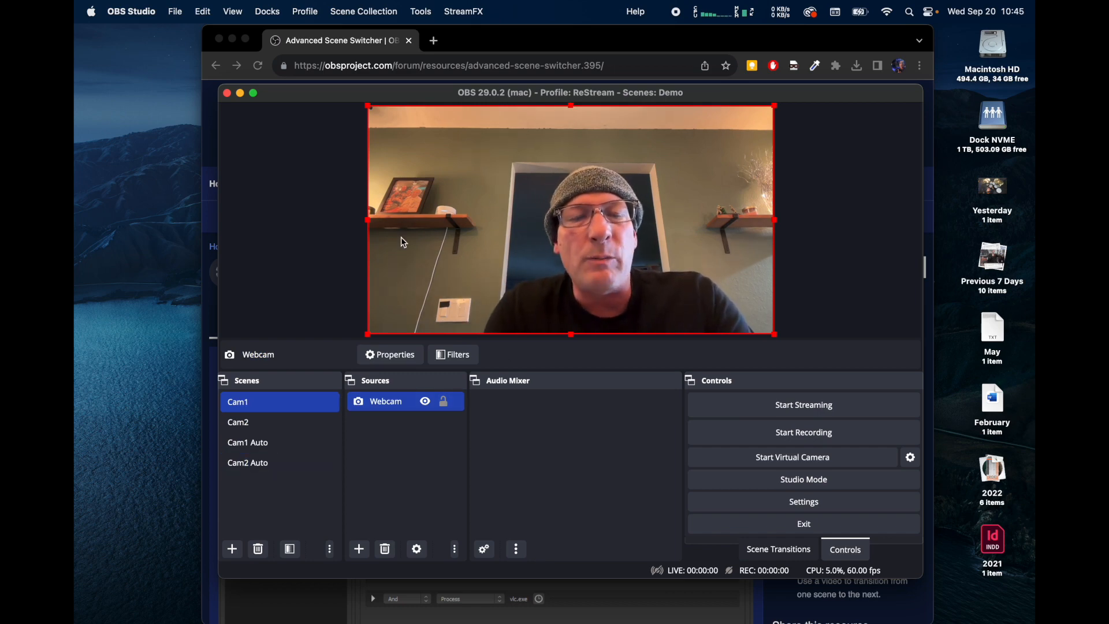
Reopen the Advanced Scene Switcher and create a new macro named Autoswitch.
click(421, 11)
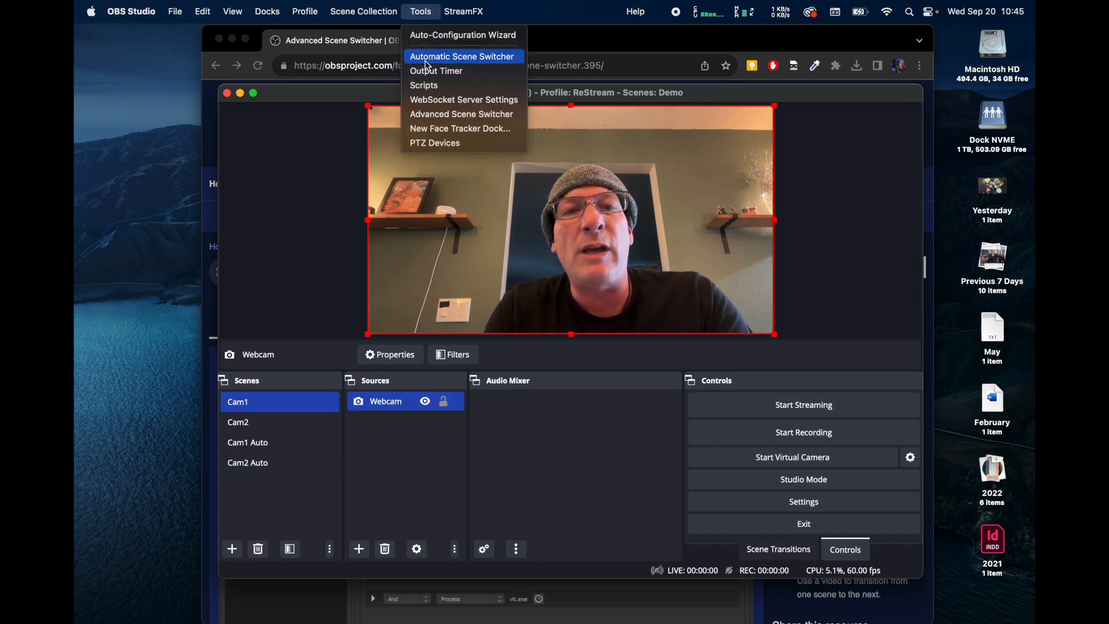
click(461, 113)
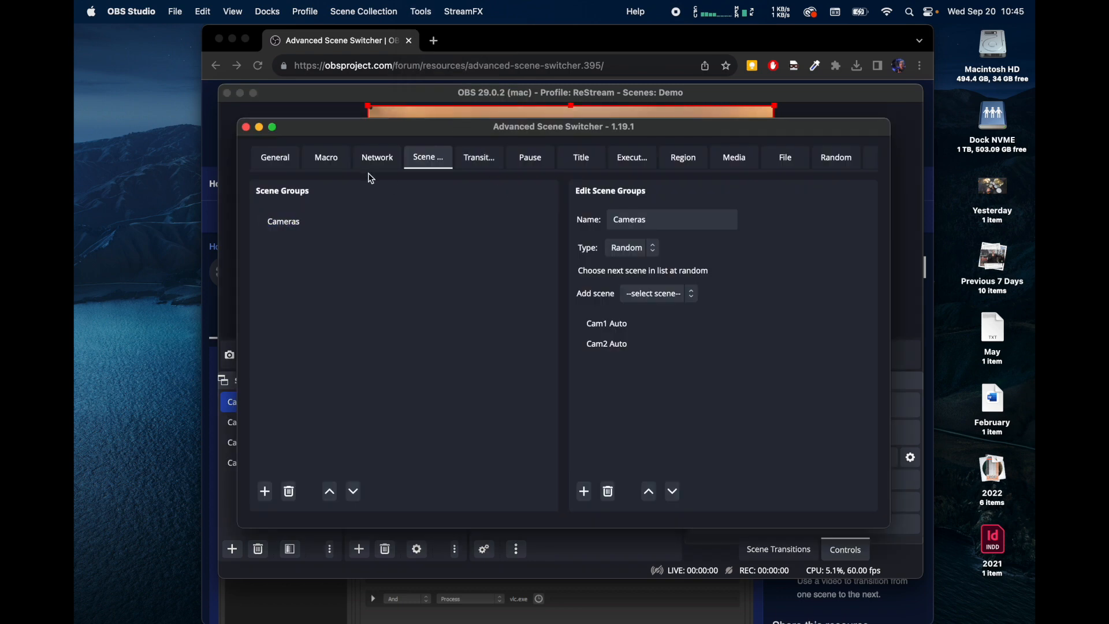
click(316, 160)
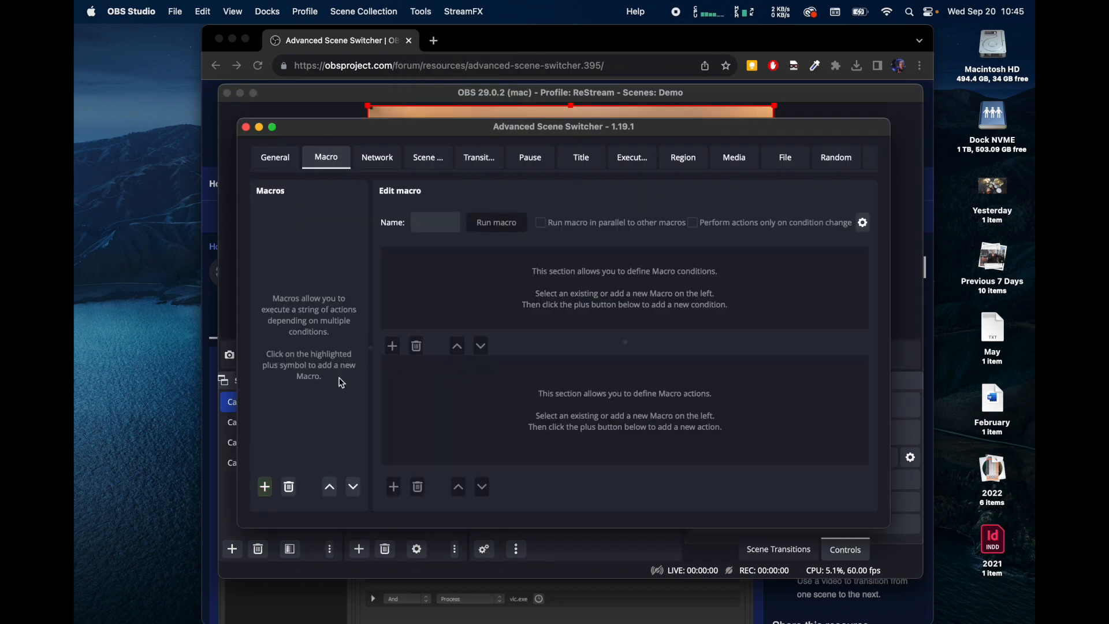
click(266, 487)
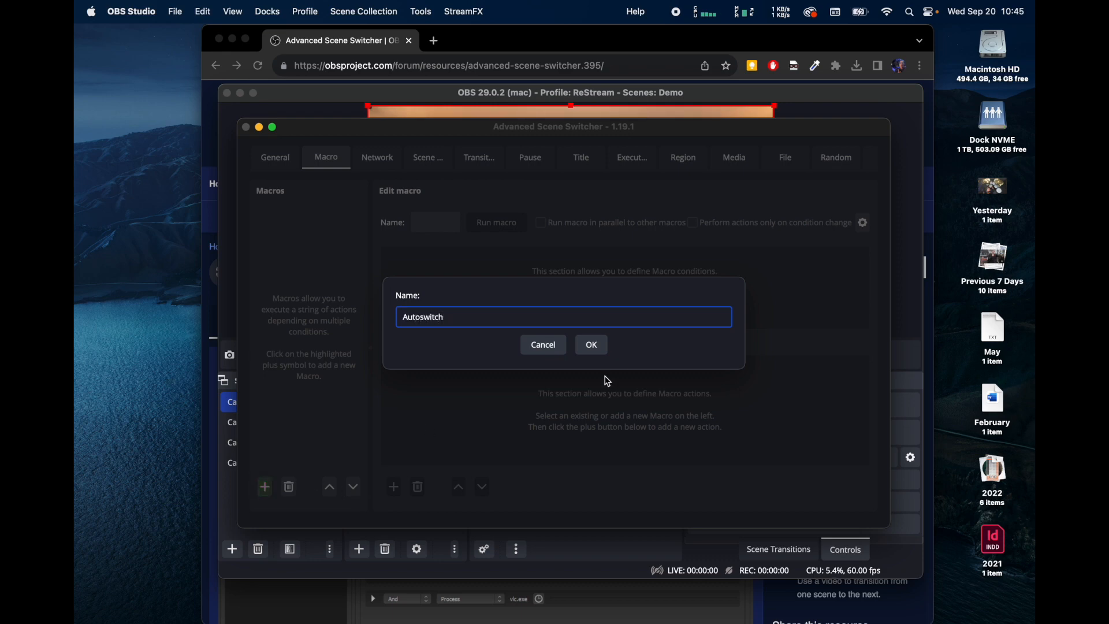
click(592, 344)
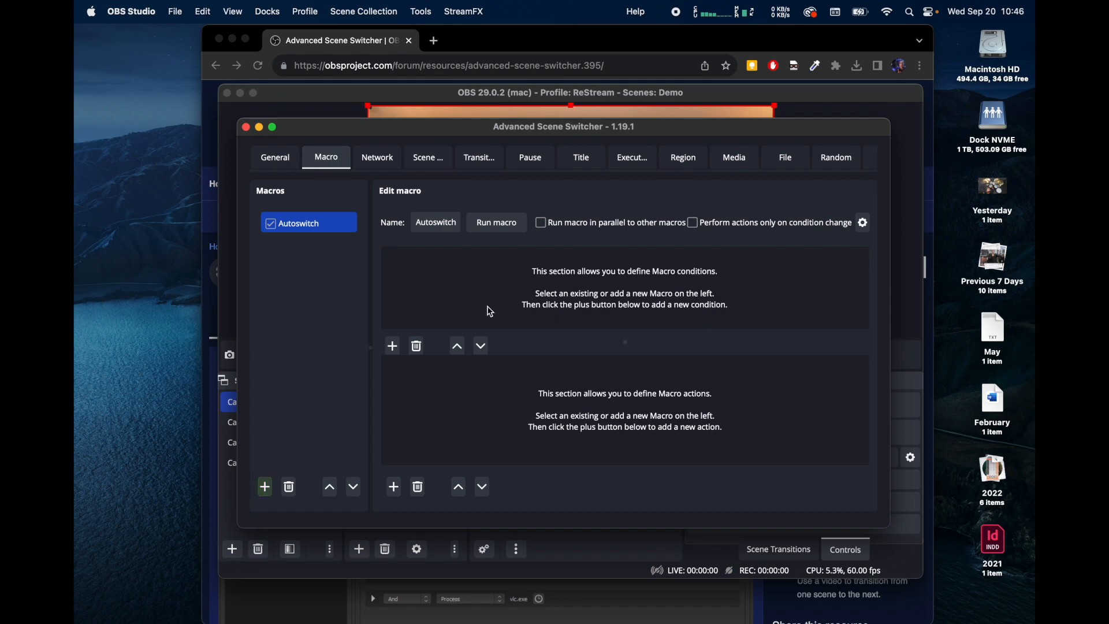
Add a Plugin state condition requiring the Advanced scene switcher to be running.
click(392, 346)
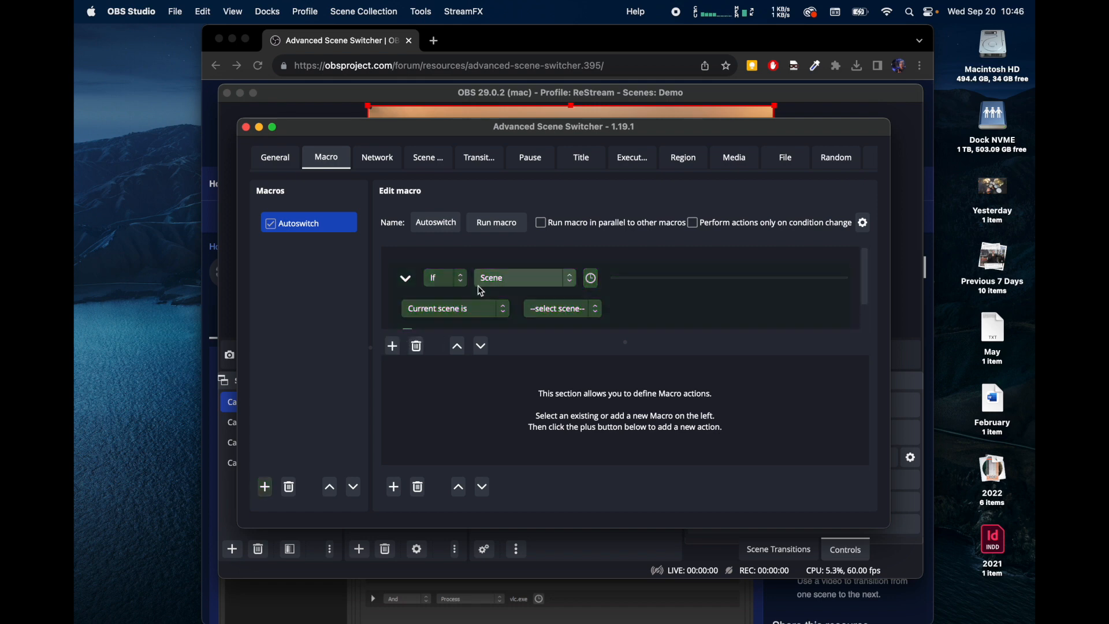
click(520, 277)
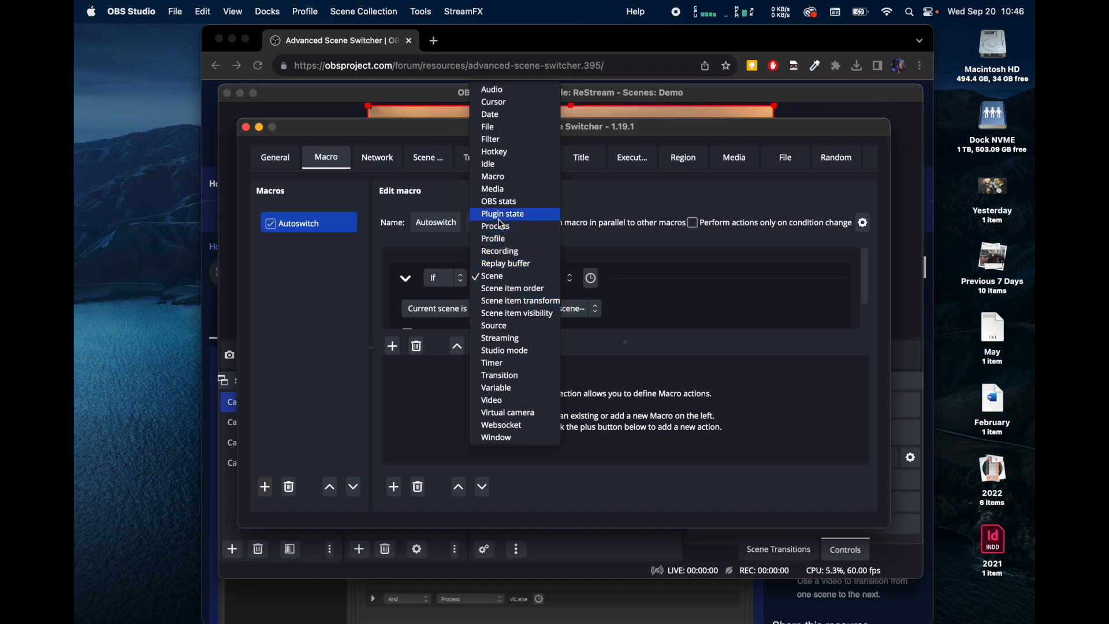
click(623, 288)
click(518, 277)
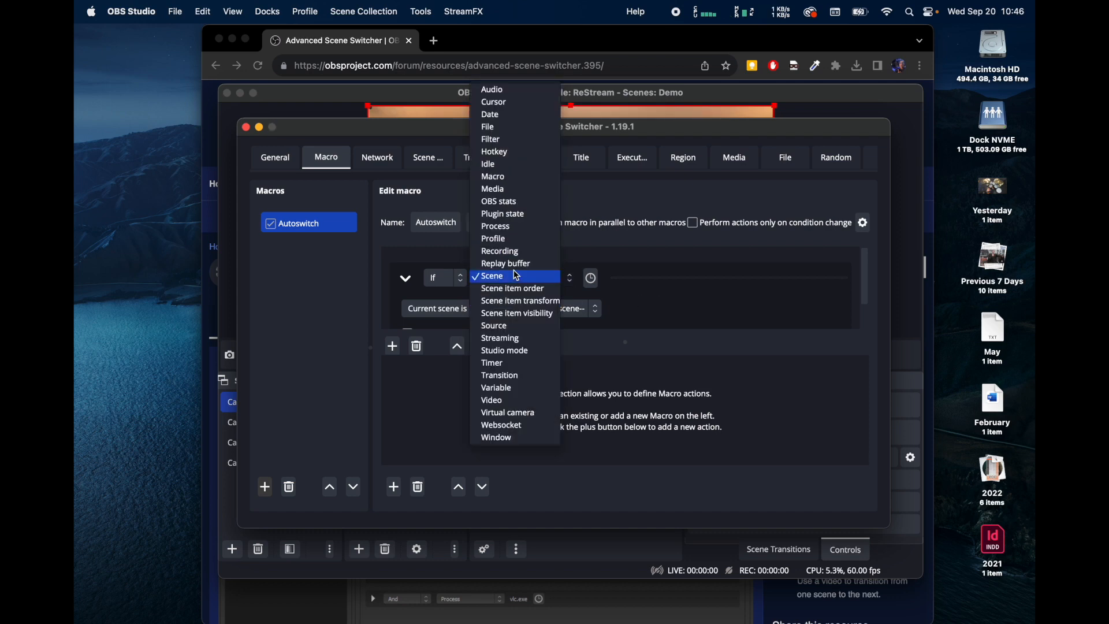
click(499, 213)
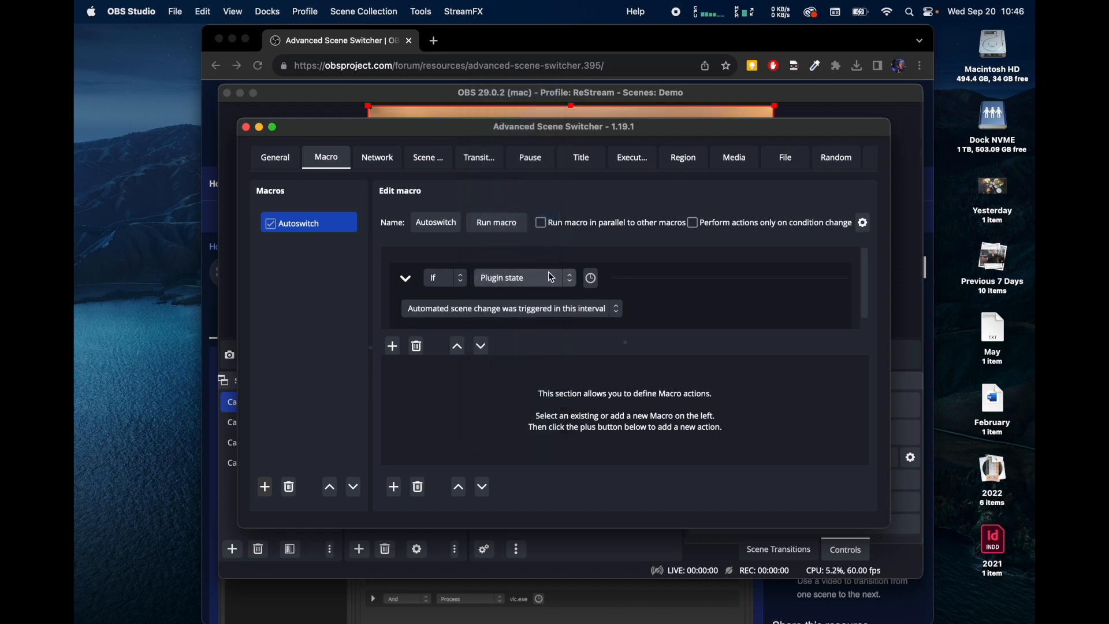
click(557, 308)
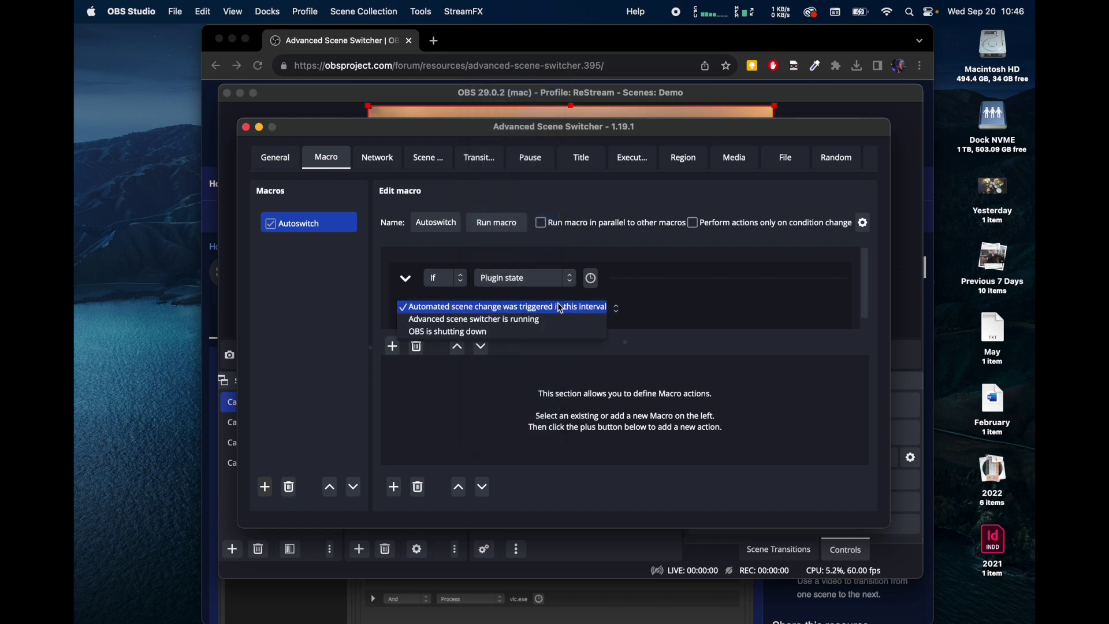
click(501, 319)
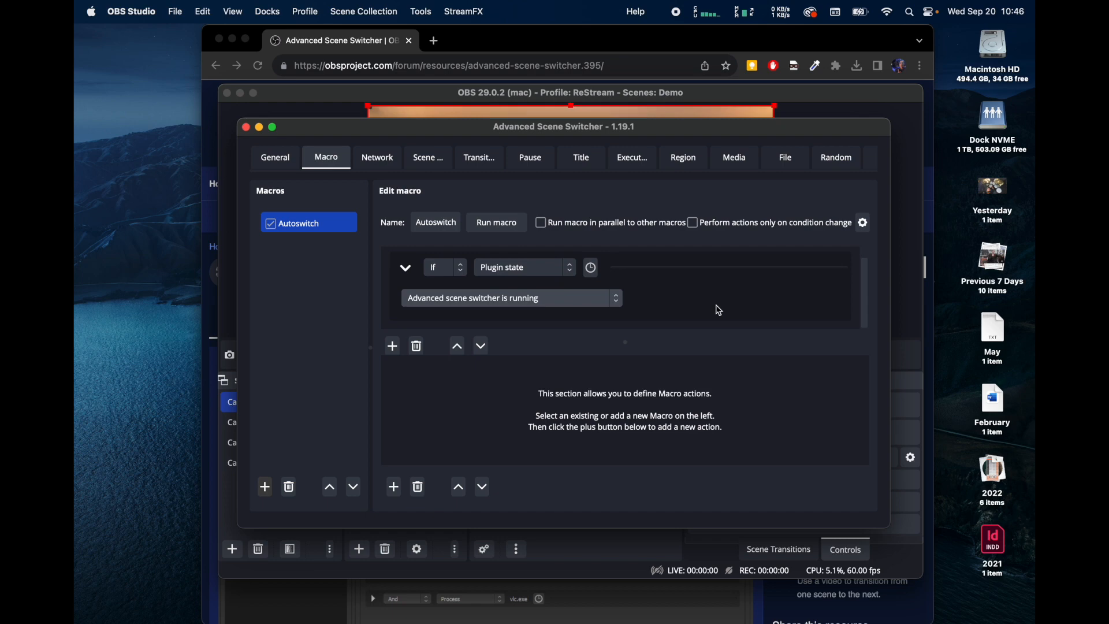
Add an And condition that the current scene is Cam1 Auto.
click(392, 348)
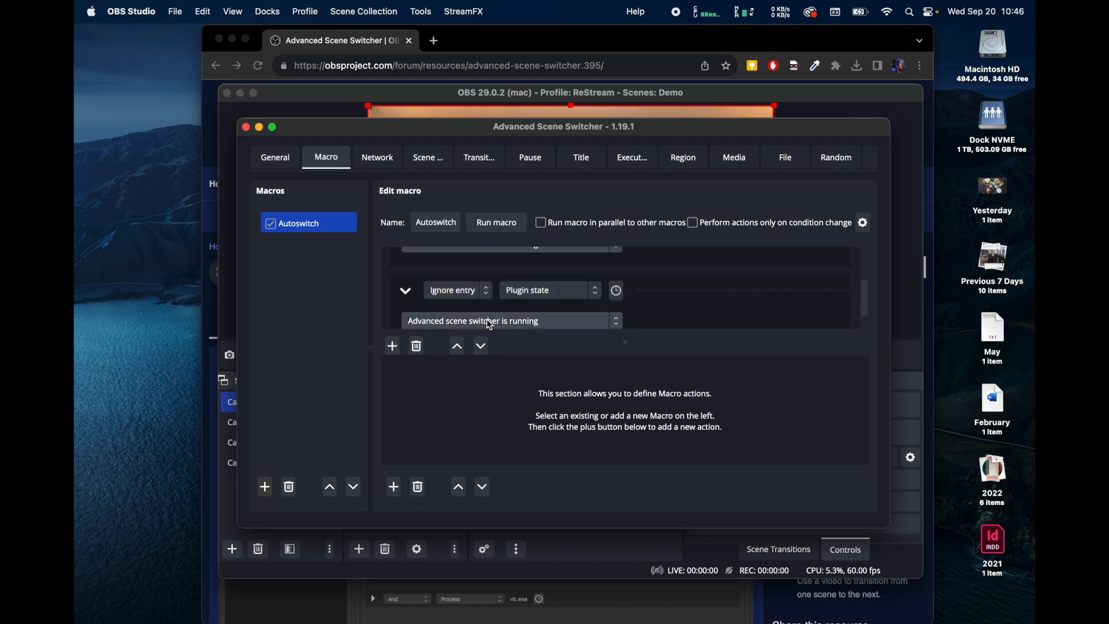
click(451, 290)
click(462, 300)
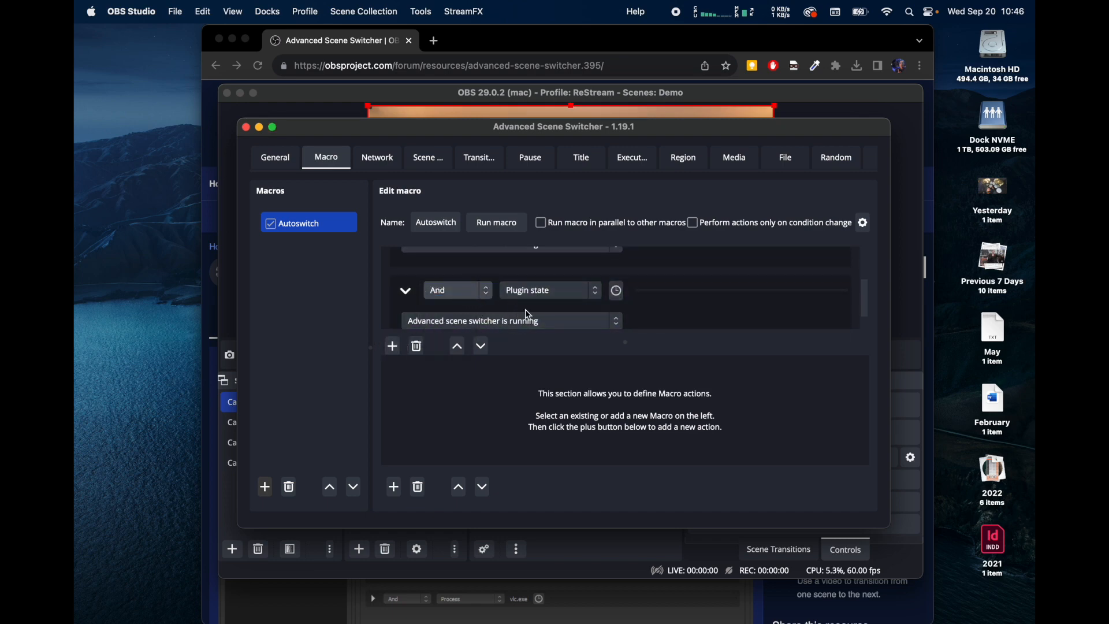
scroll(539, 314, down, 1)
click(542, 299)
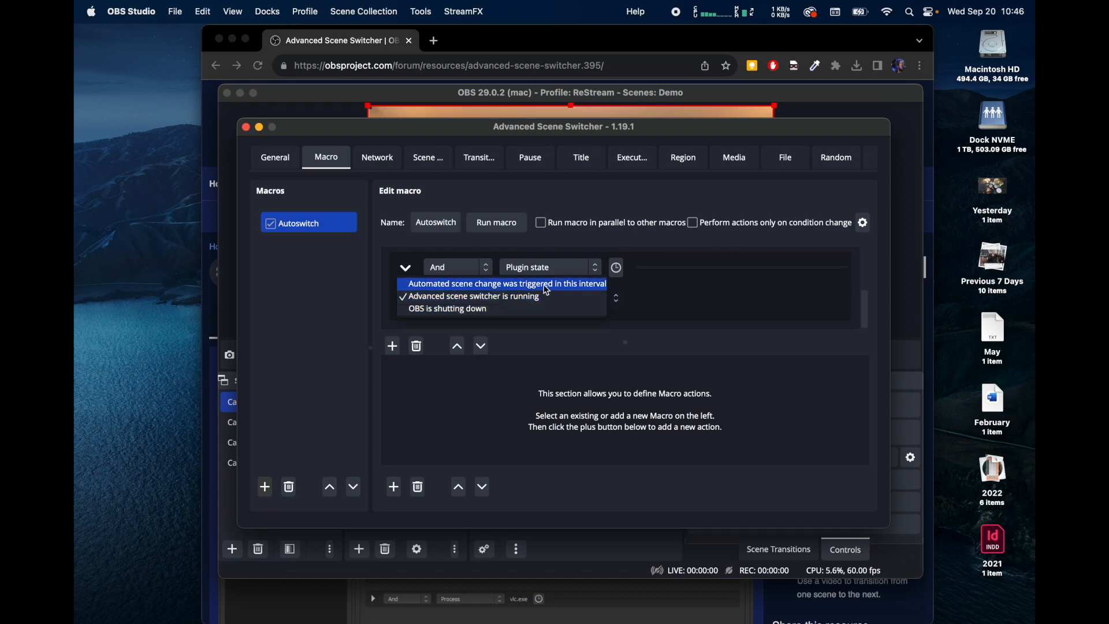
click(720, 291)
click(575, 270)
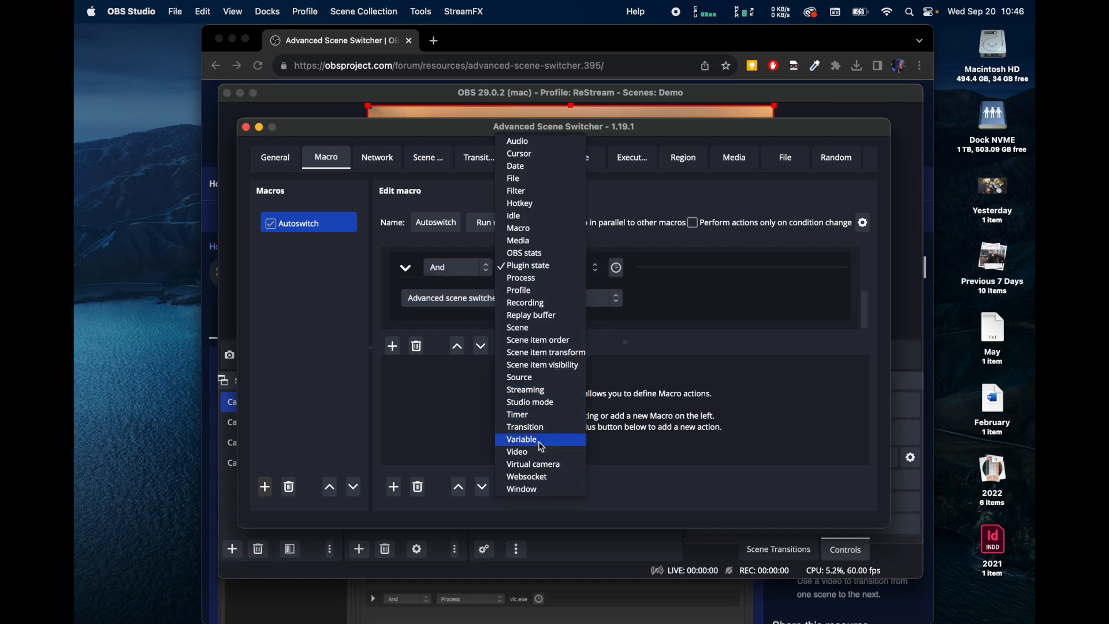
click(525, 315)
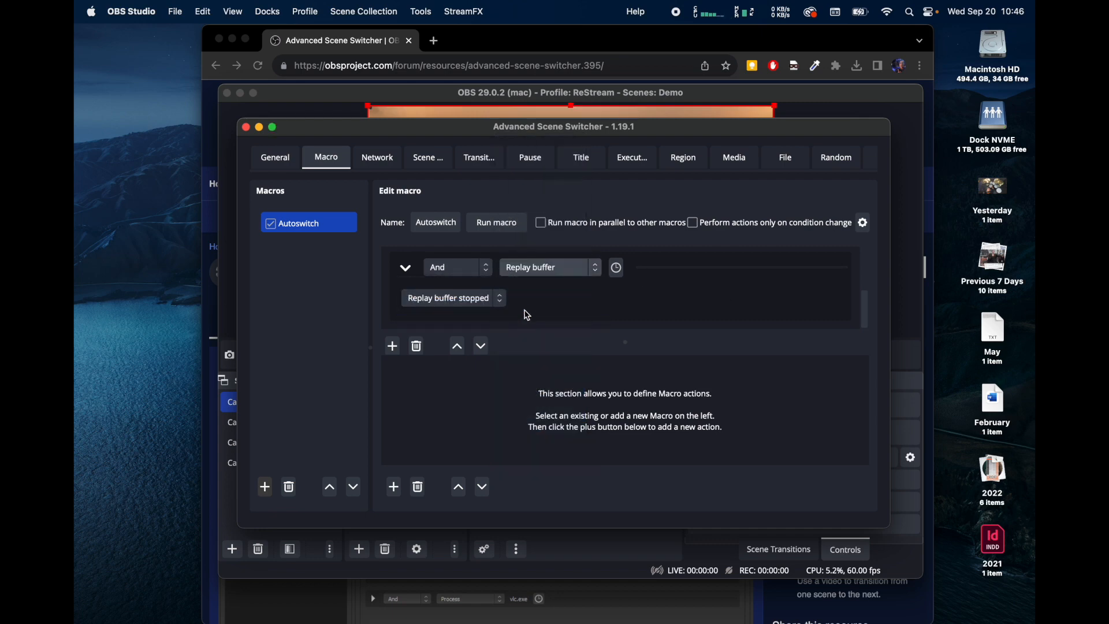
click(545, 265)
click(539, 278)
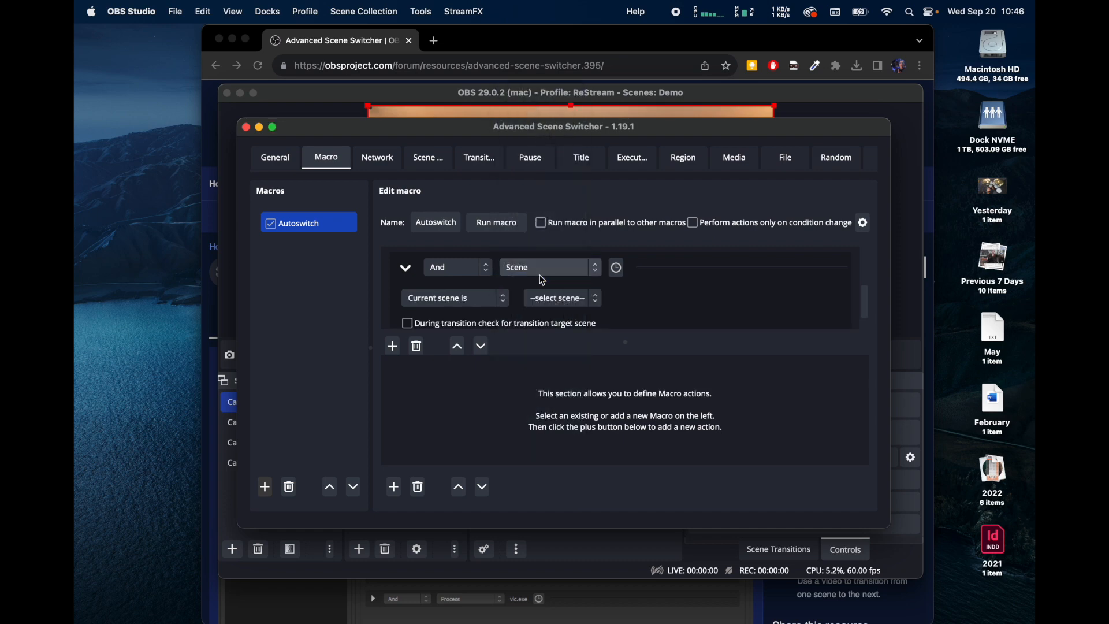
click(564, 297)
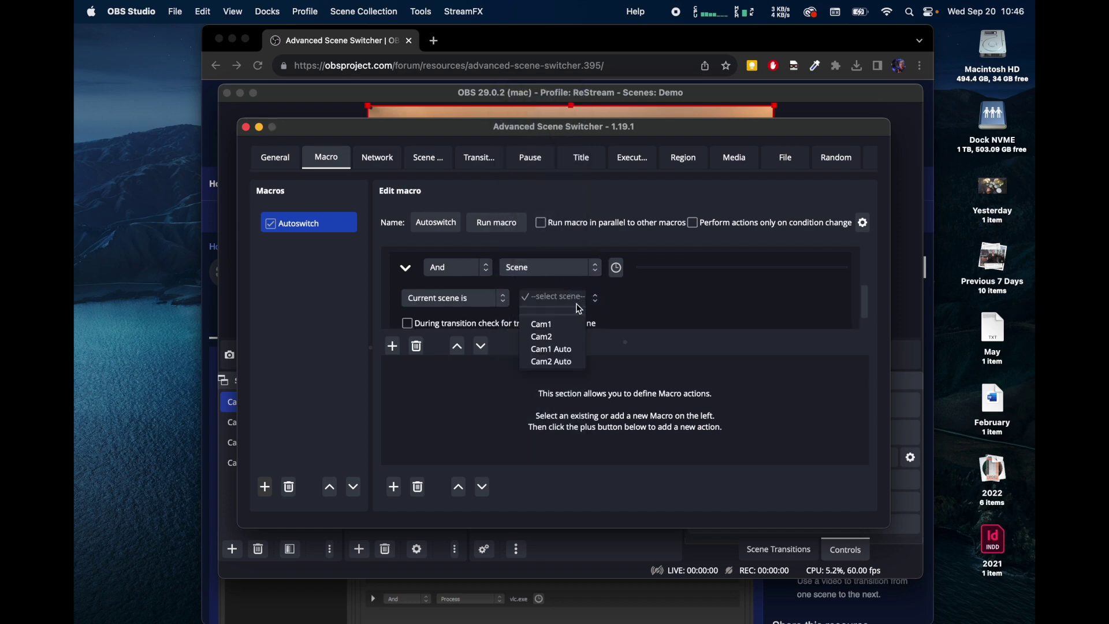
click(552, 350)
scroll(682, 293, down, 1)
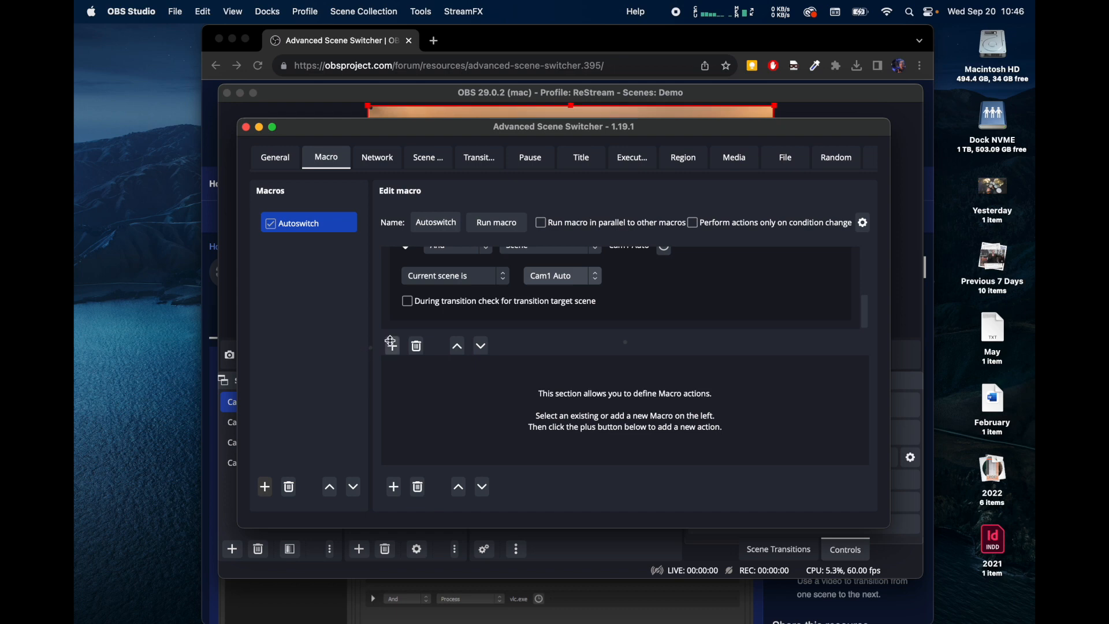
scroll(451, 295, up, 2)
Add an Or condition that the current scene is Cam2 Auto.
click(453, 284)
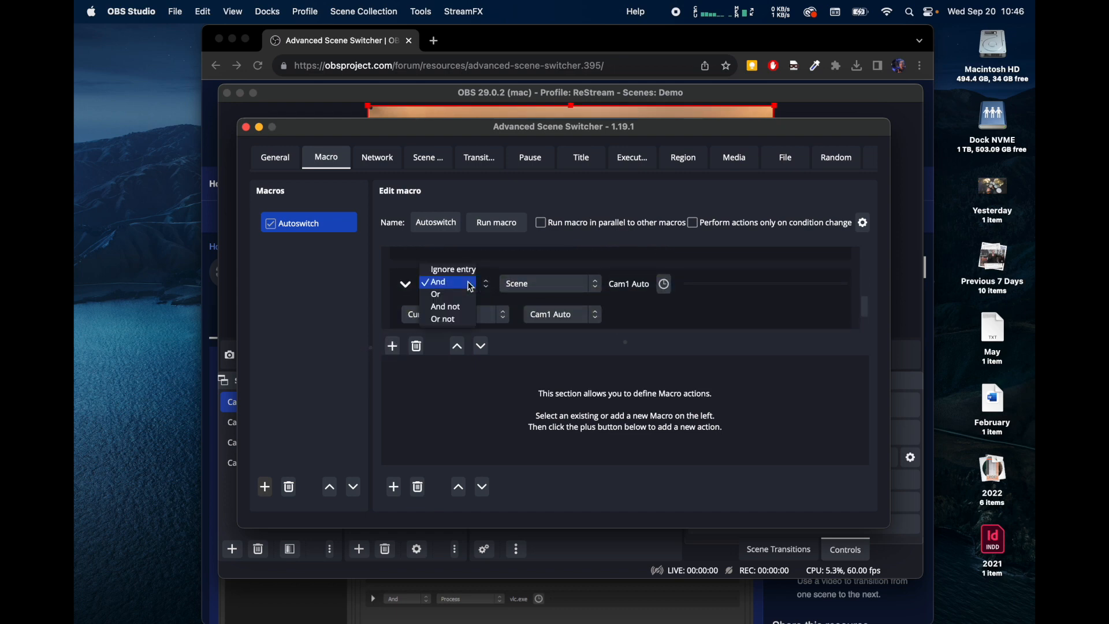
click(462, 296)
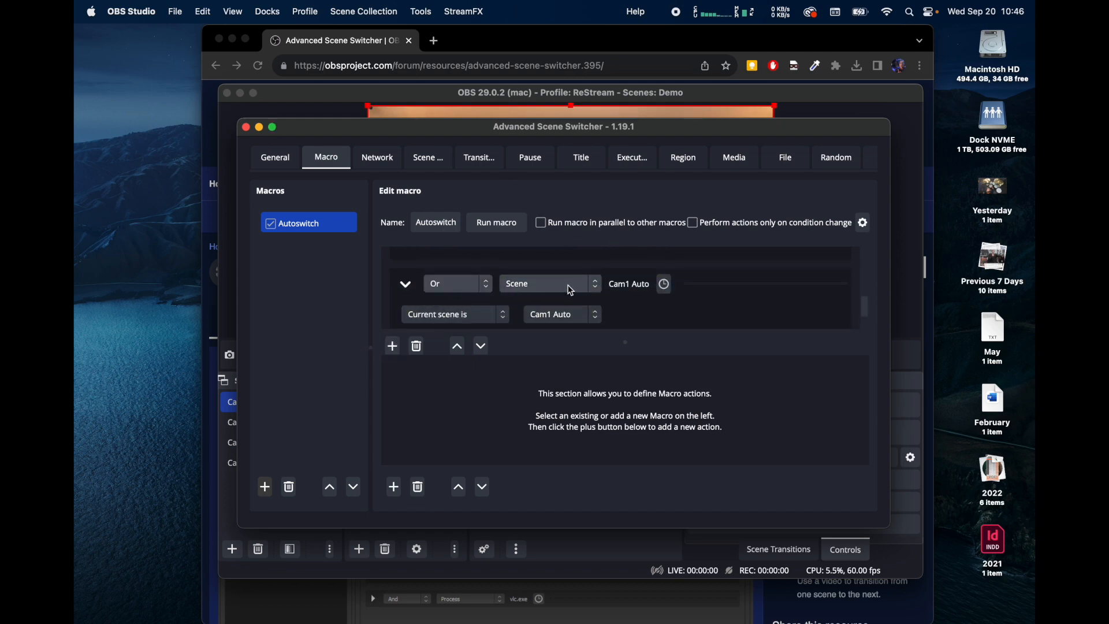
click(561, 314)
click(559, 323)
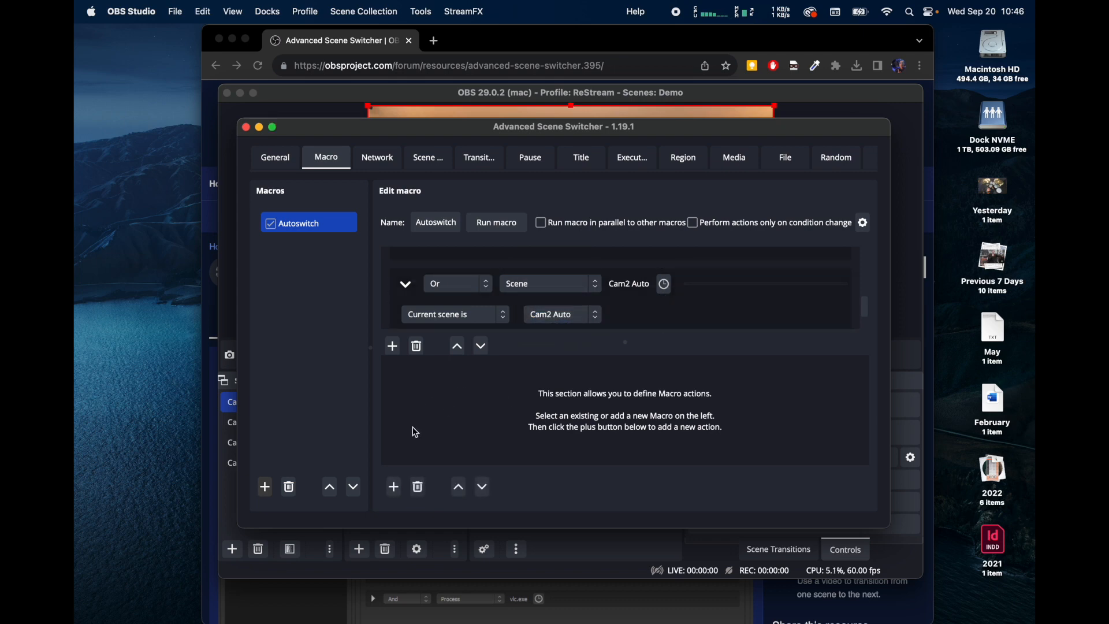
Add a Switch scene action targeting the Cameras group and let the macro run in parallel.
click(395, 486)
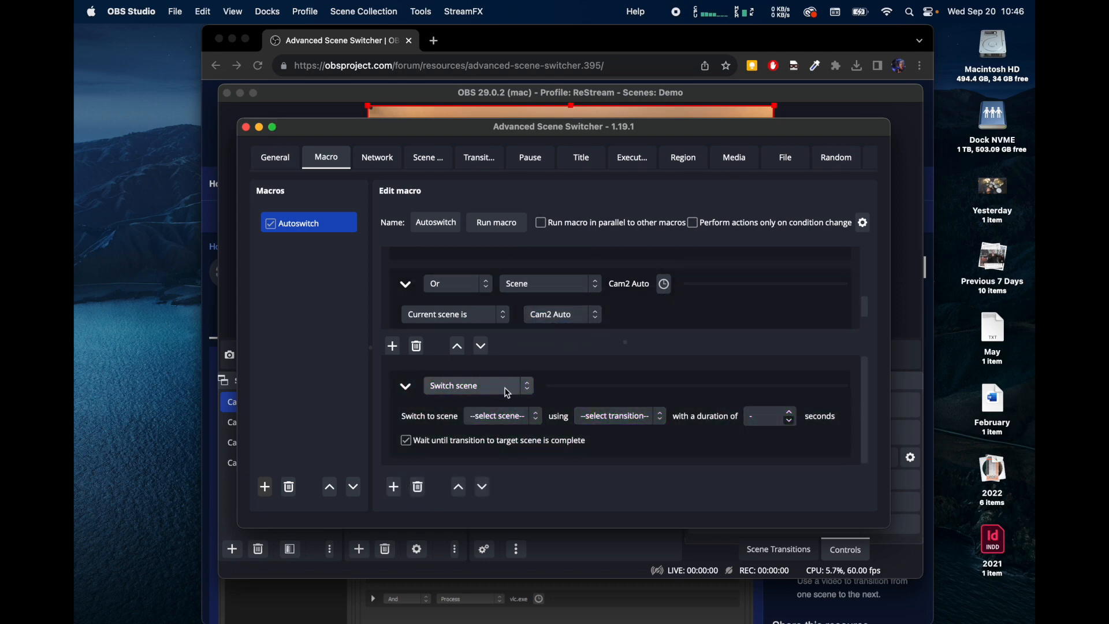
click(520, 419)
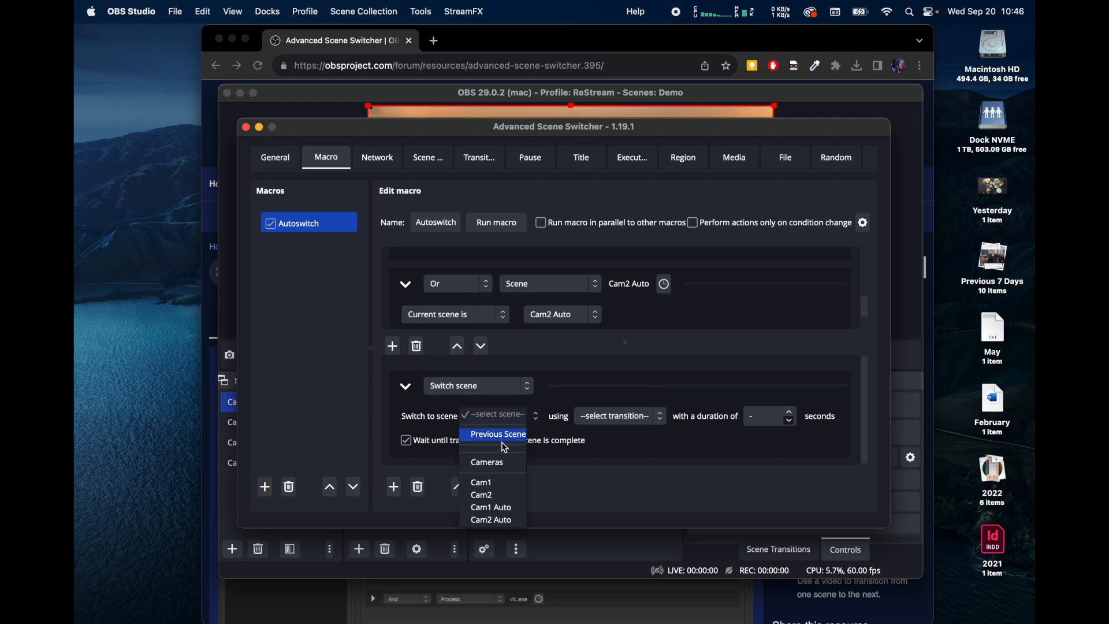
click(487, 463)
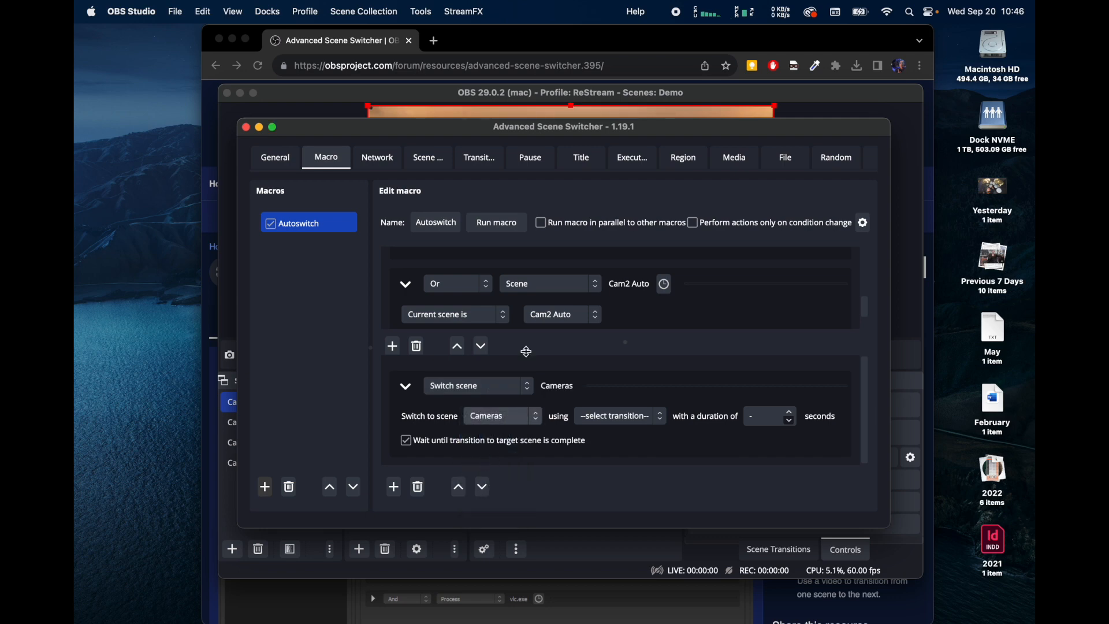
drag(389, 130, 512, 151)
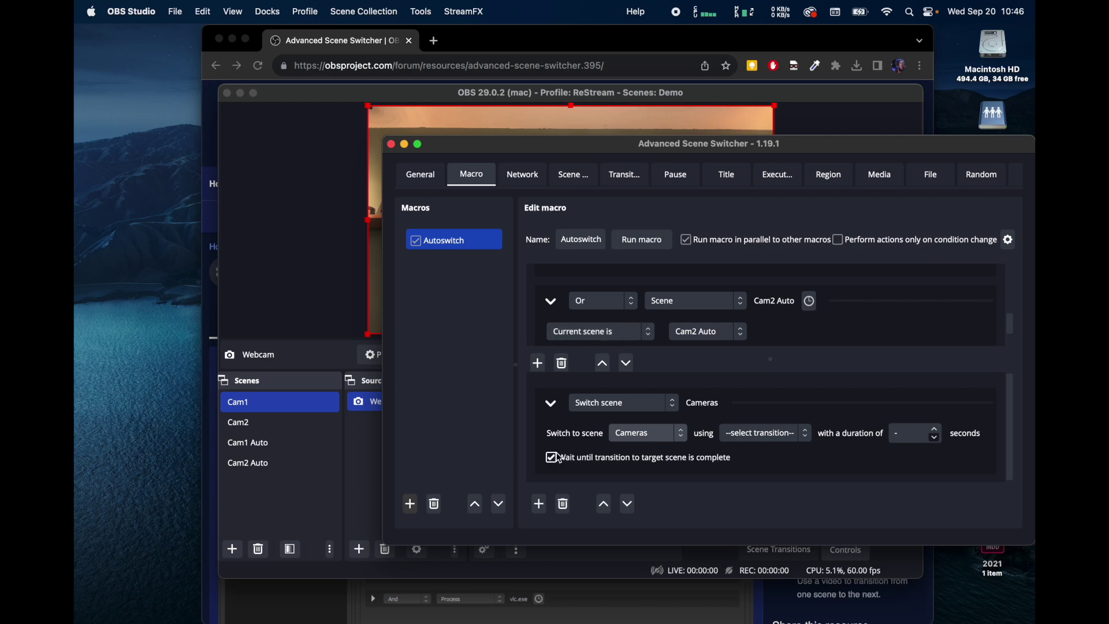
click(552, 456)
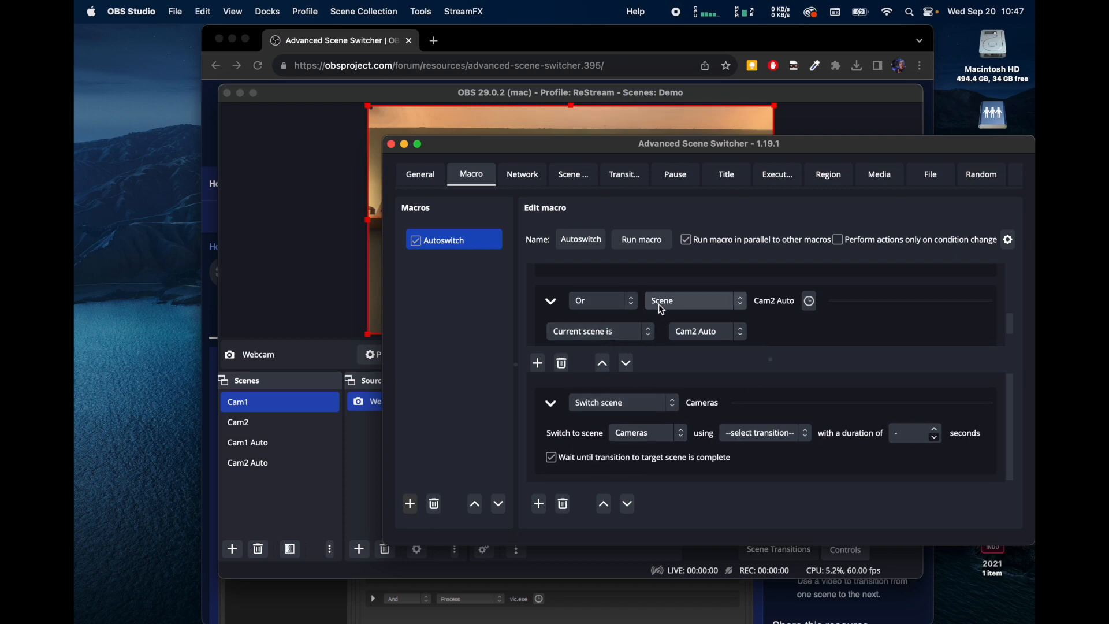
scroll(659, 305, up, 5)
scroll(659, 304, up, 1)
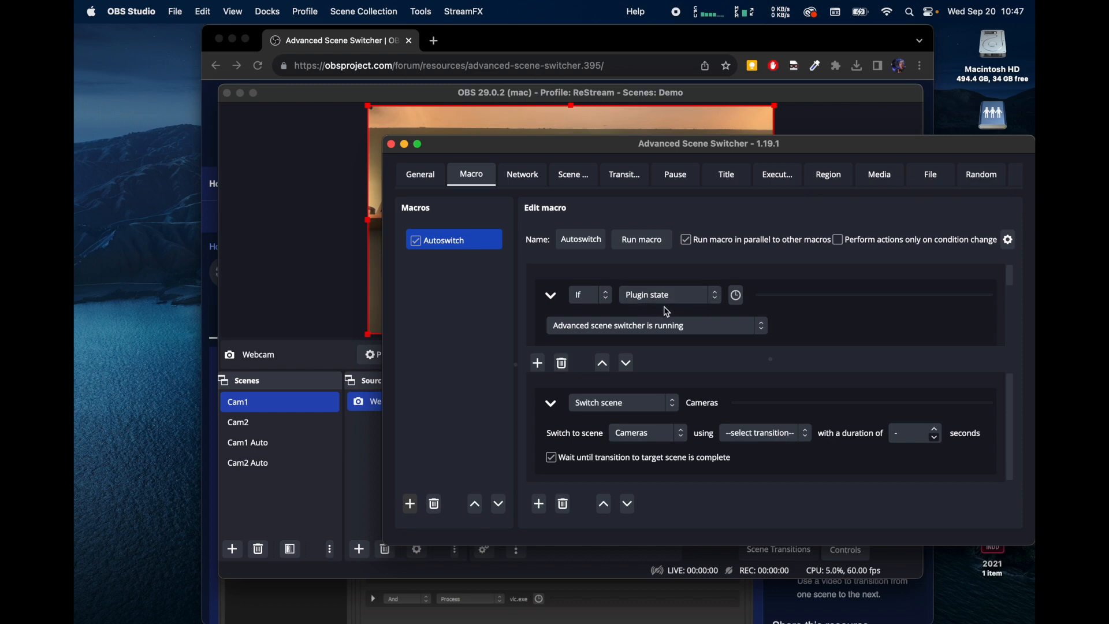
scroll(665, 306, down, 3)
scroll(667, 312, down, 2)
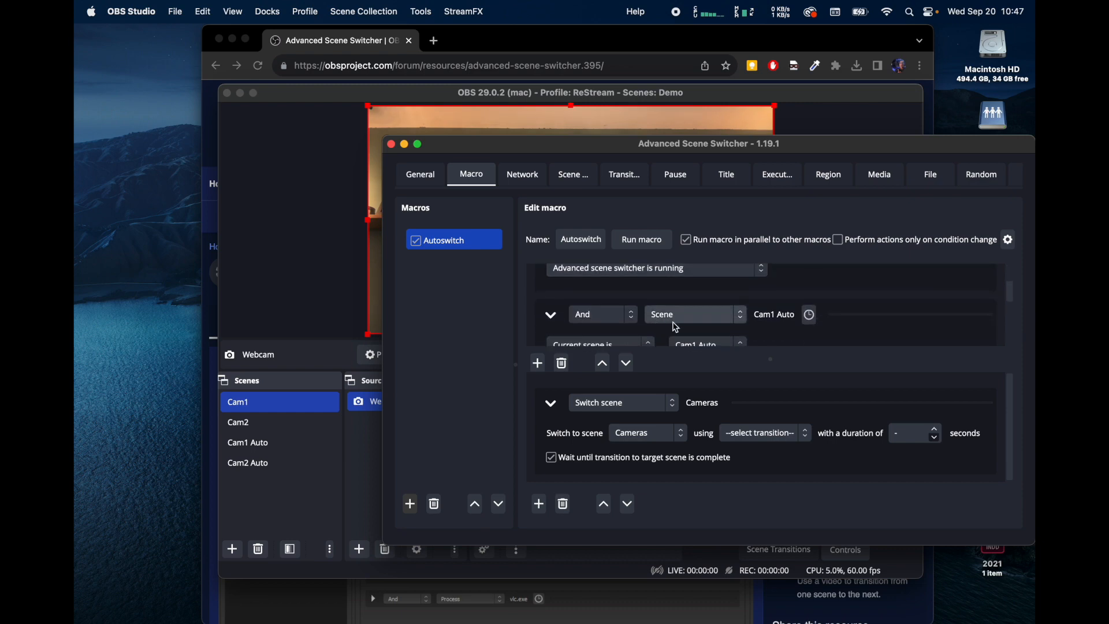
scroll(674, 325, down, 3)
scroll(674, 325, down, 2)
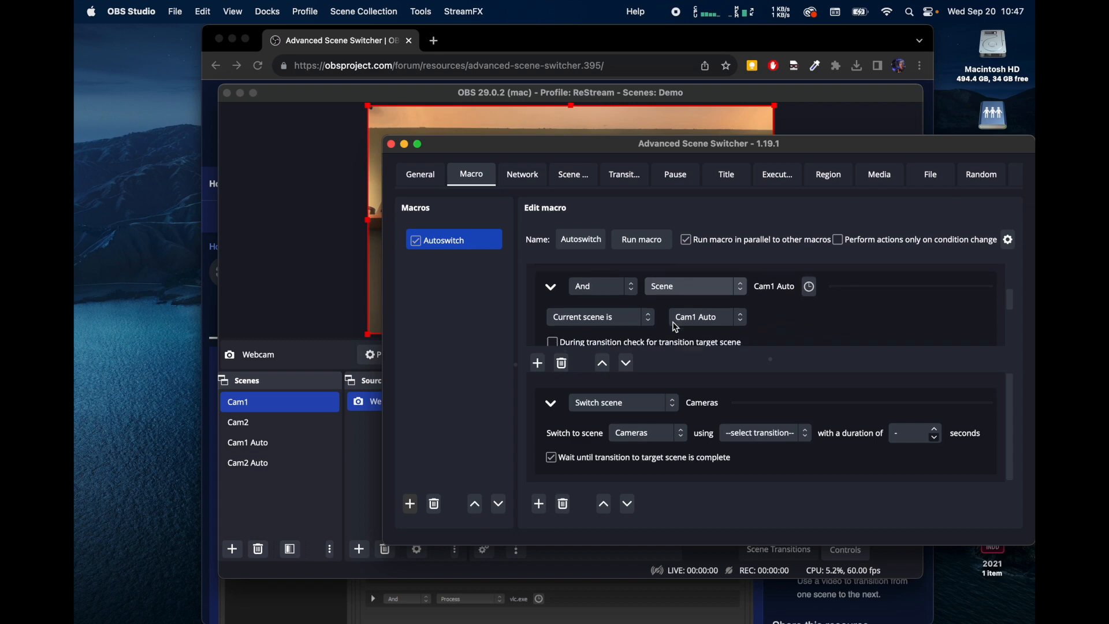
scroll(673, 325, down, 2)
scroll(674, 325, down, 2)
scroll(674, 324, down, 2)
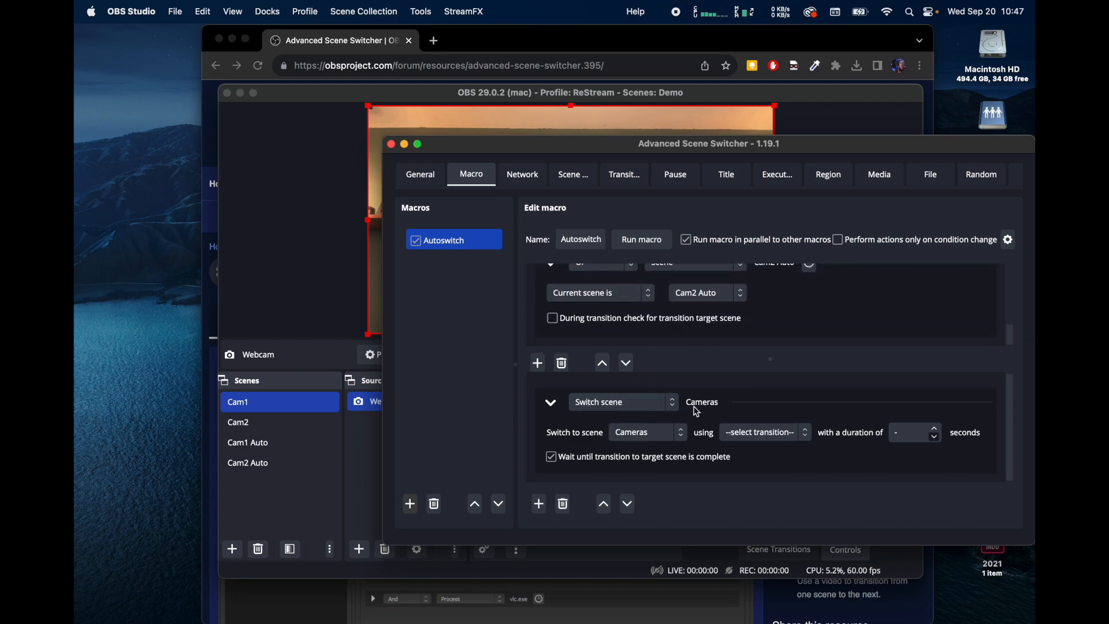
click(416, 174)
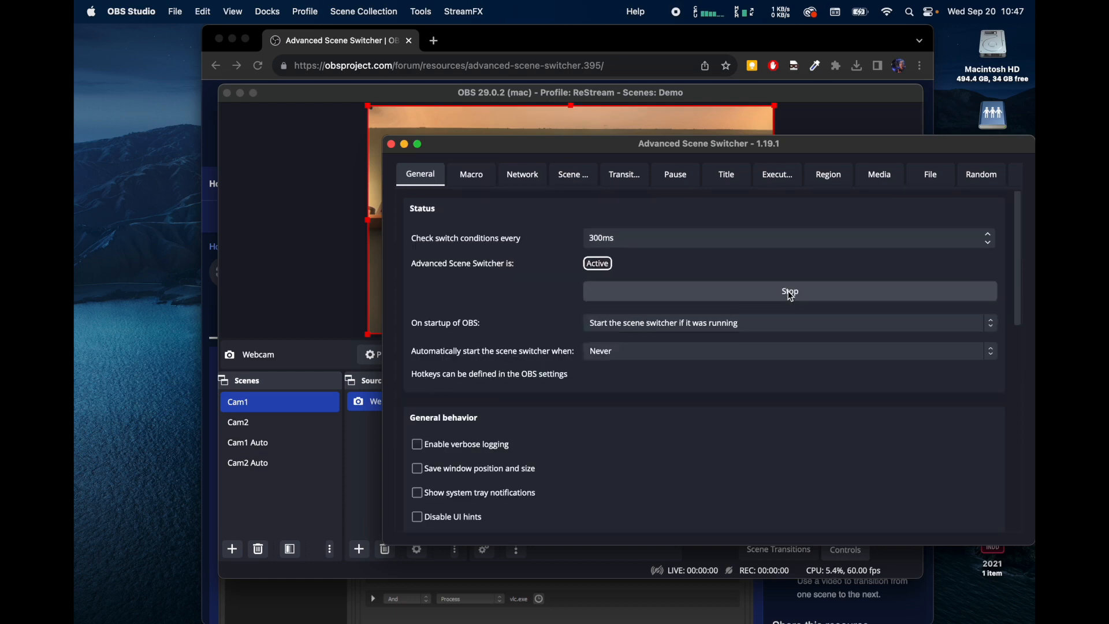
Review the Macro and Scene Groups tabs, then close the Advanced Scene Switcher window.
click(470, 174)
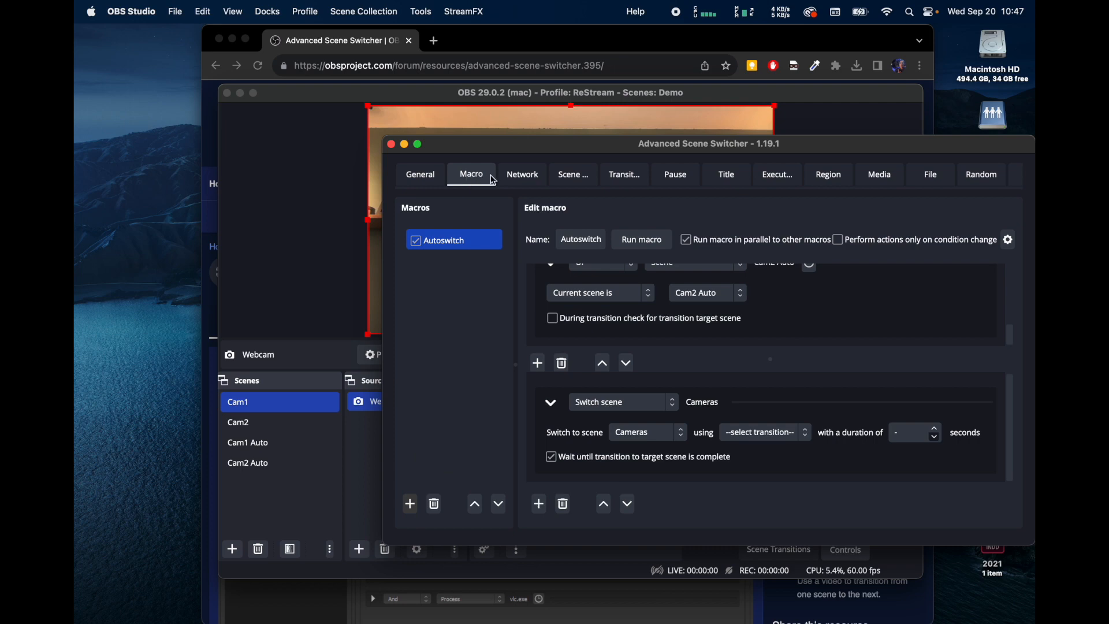
click(575, 176)
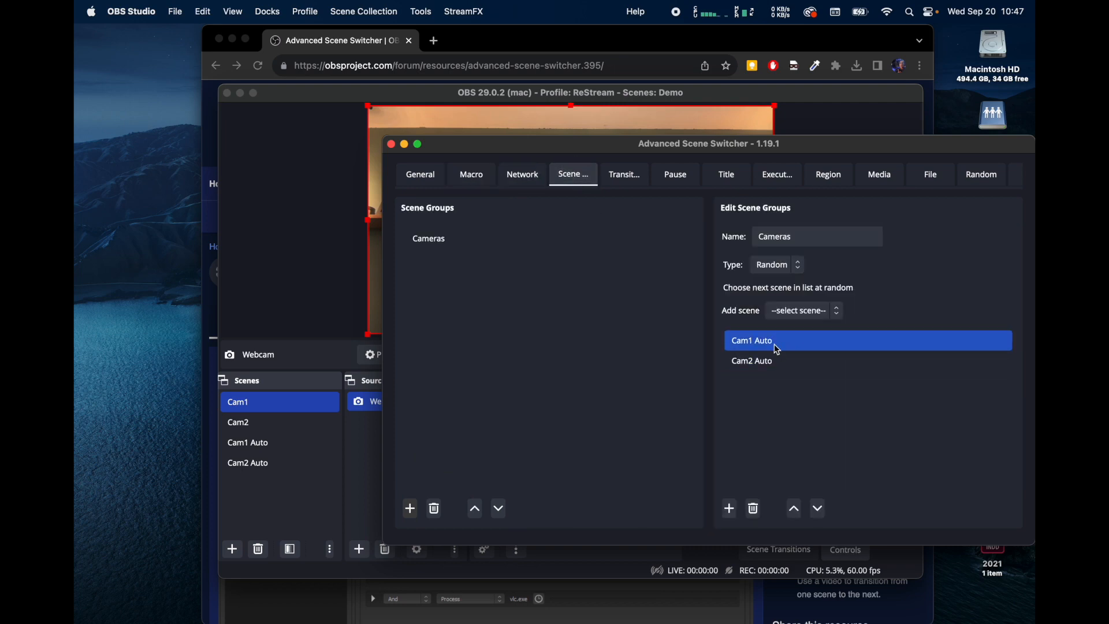
click(468, 174)
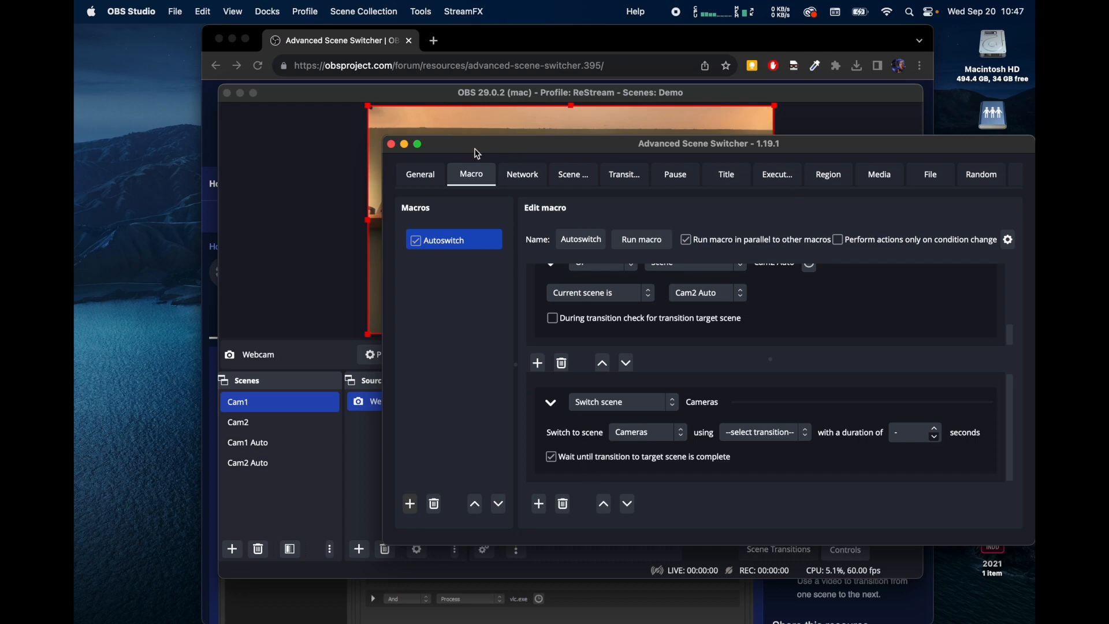
drag(474, 153, 467, 111)
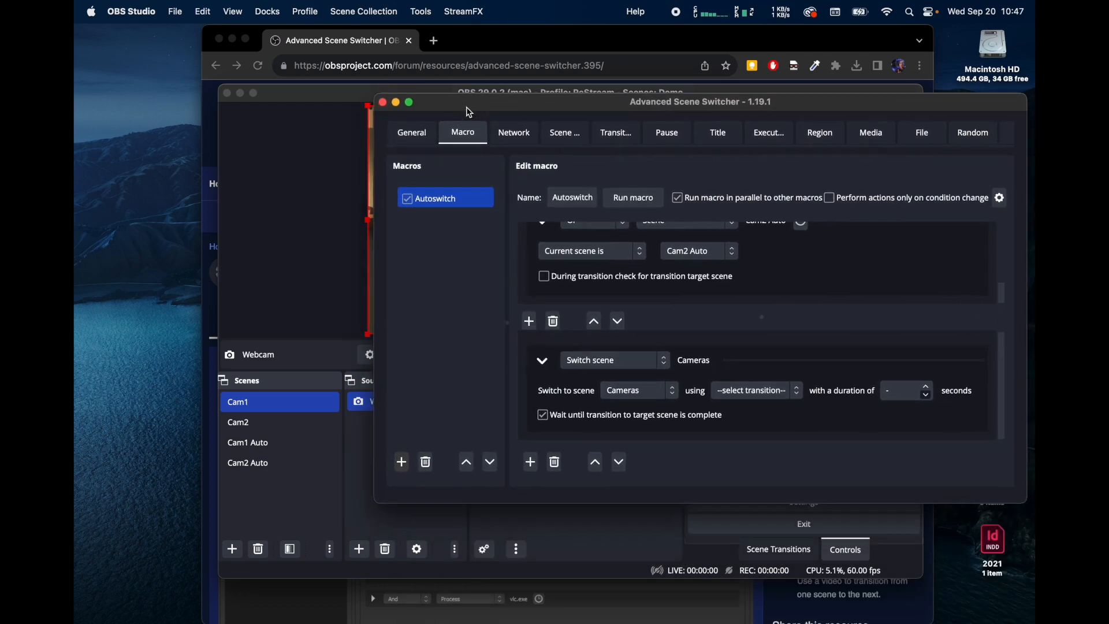
click(382, 102)
Switch to the Cam1 Auto scene and reopen the Advanced Scene Switcher from the Tools menu.
click(275, 422)
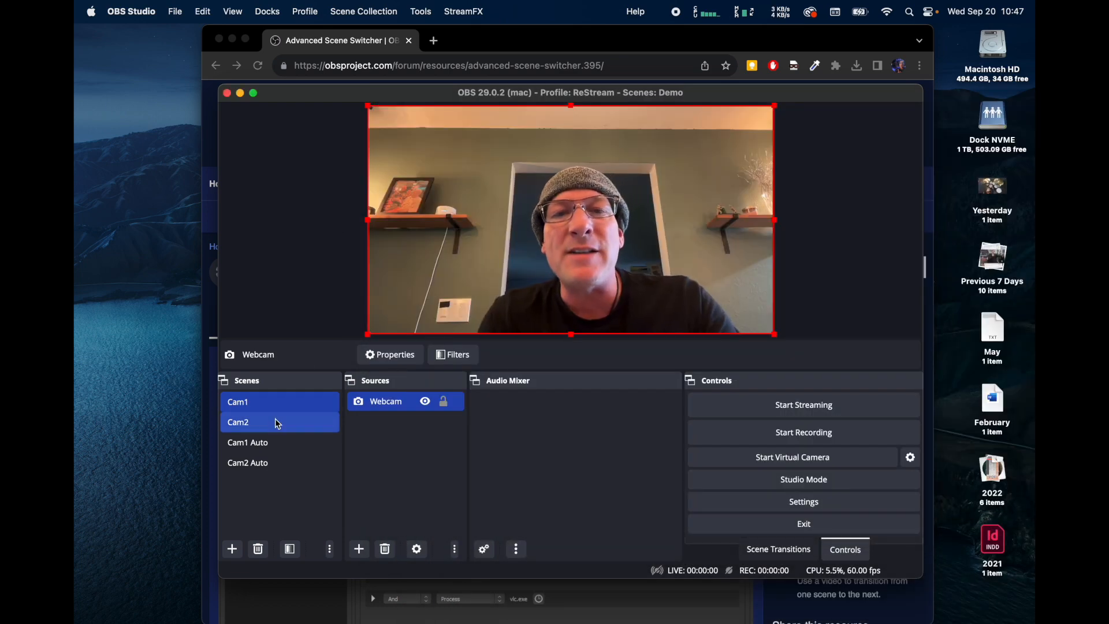
click(247, 443)
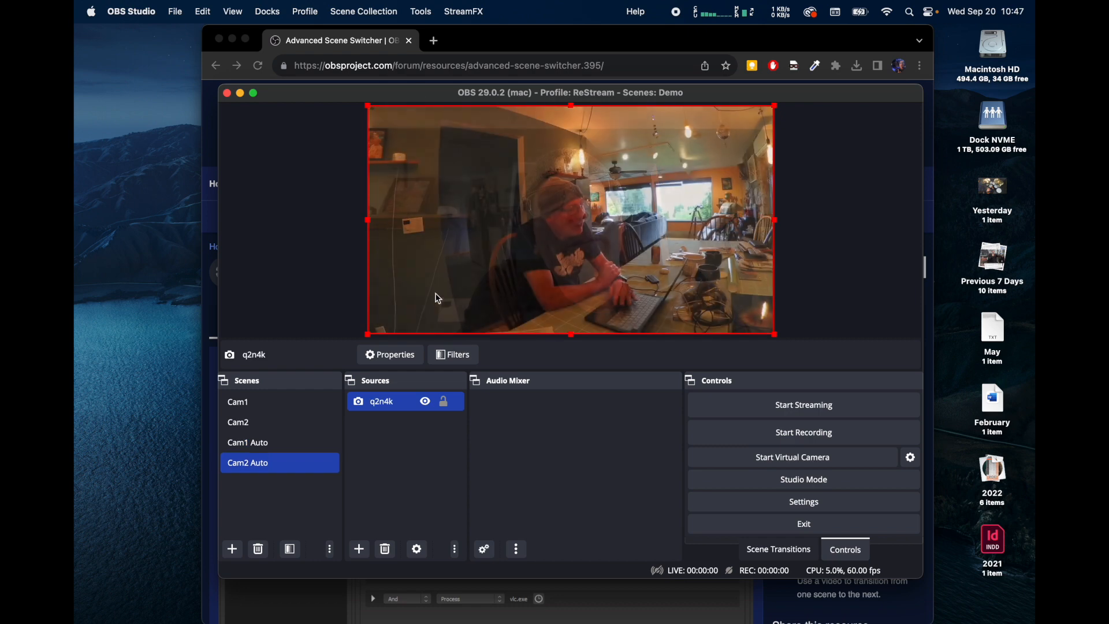
click(420, 11)
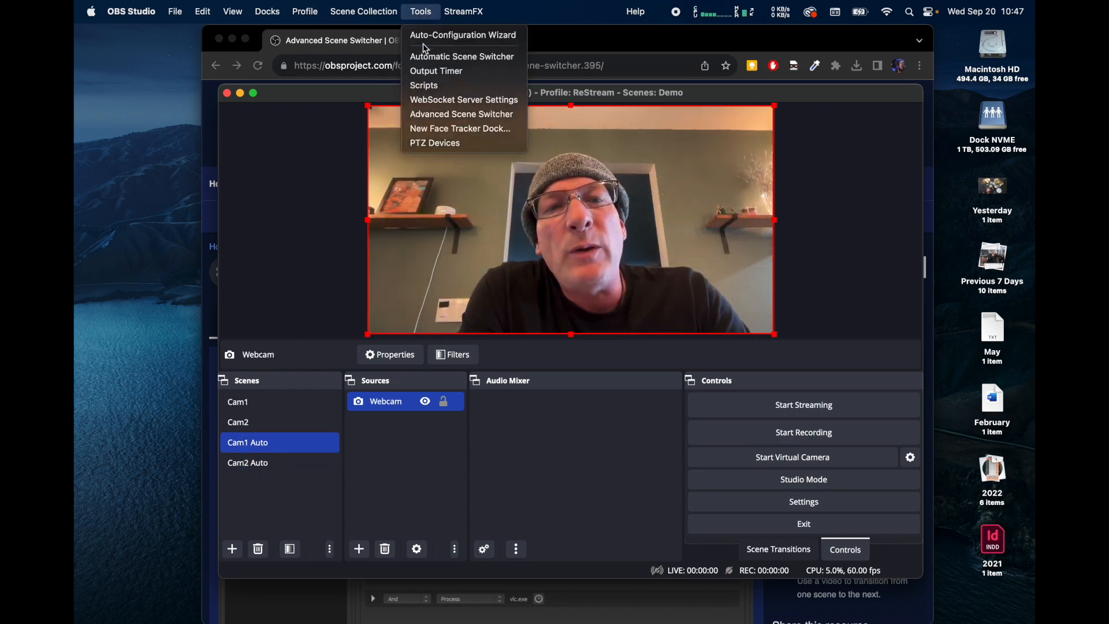
click(461, 114)
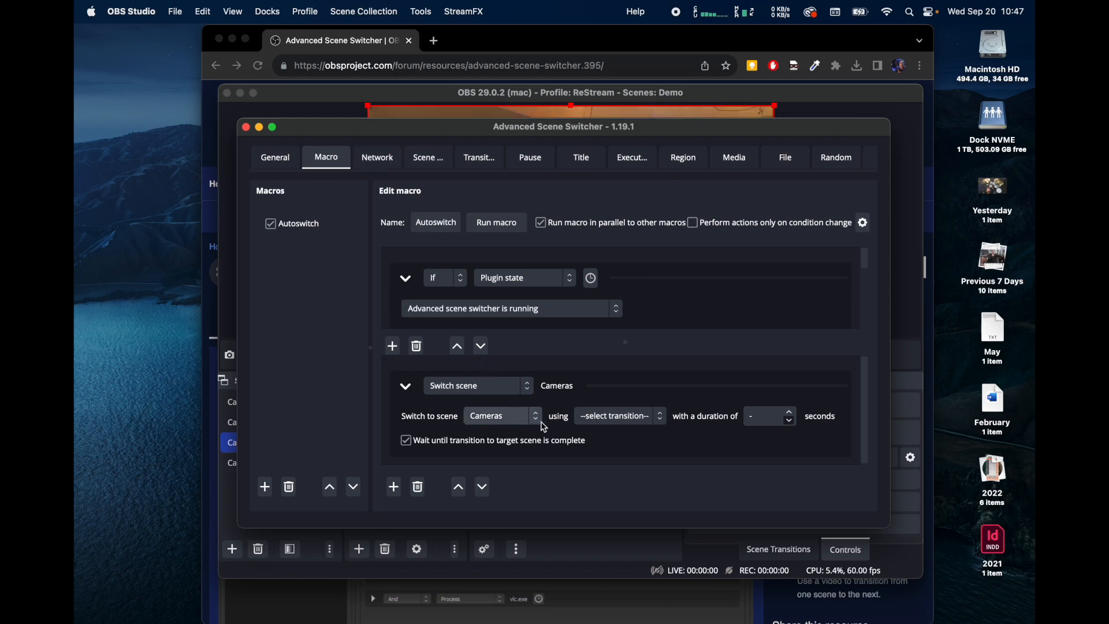
Add a new Wait action to the Autoswitch macro with a random wait length.
click(393, 486)
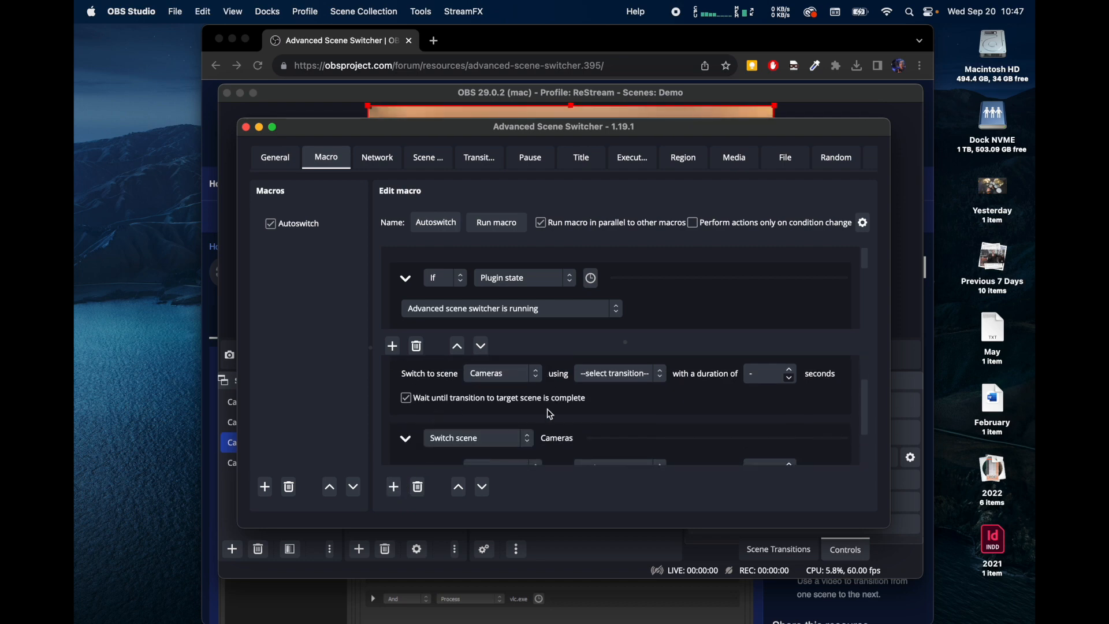
scroll(548, 414, down, 2)
click(477, 384)
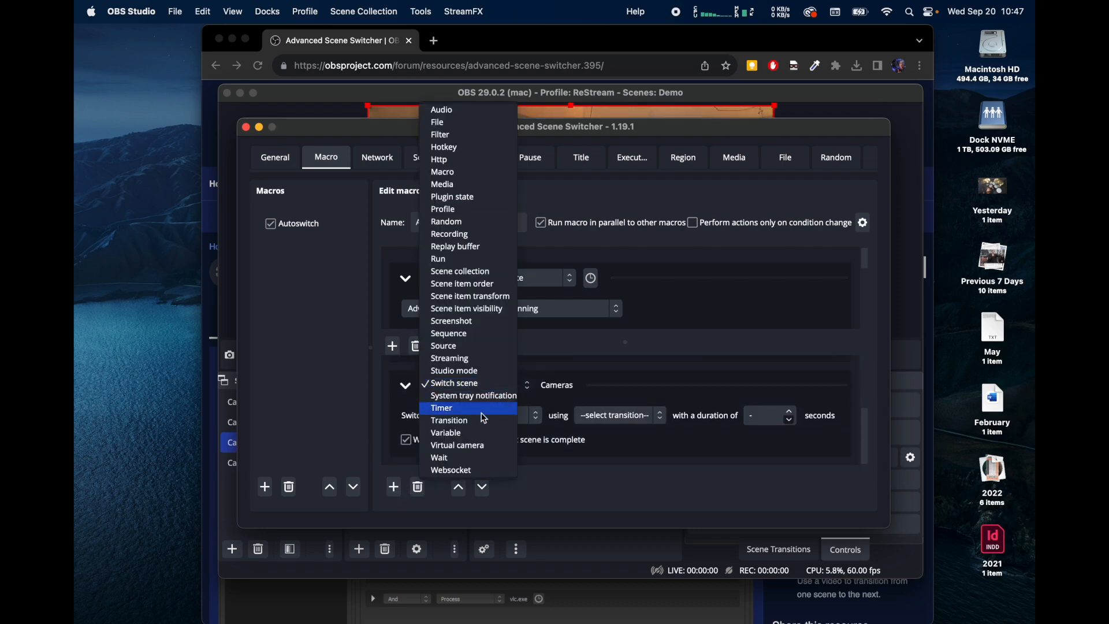
click(439, 456)
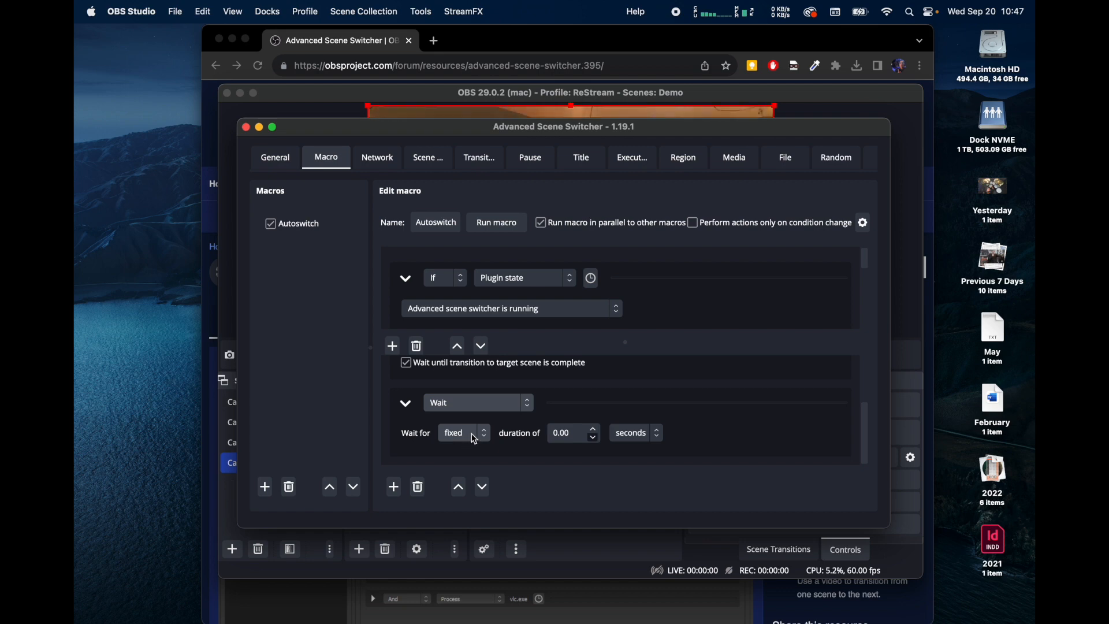
click(473, 436)
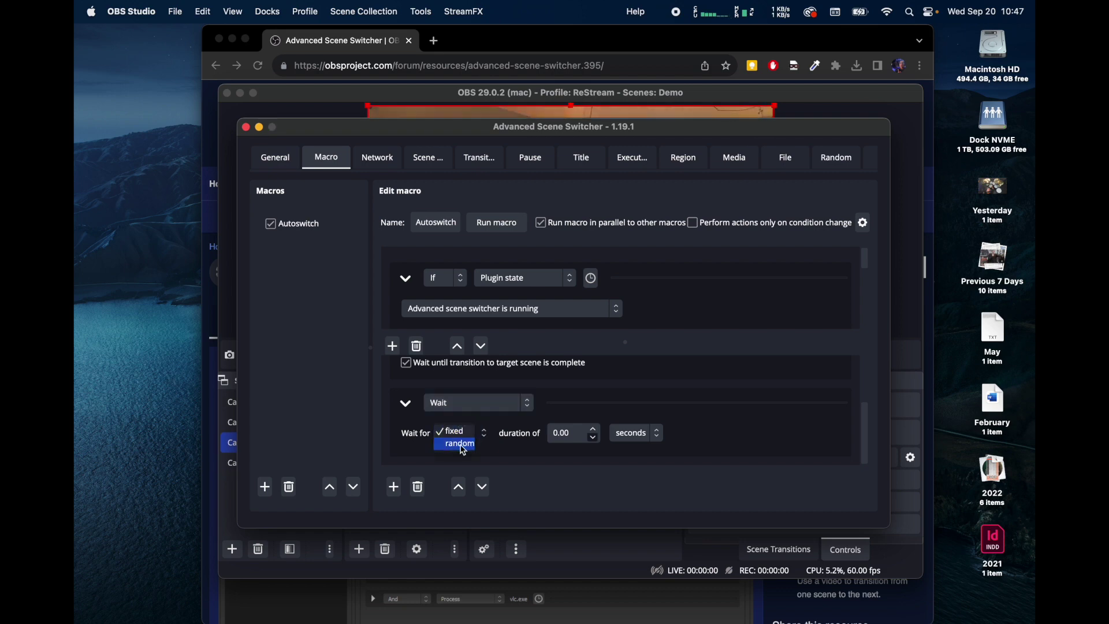
Set the random wait range from 4 to 10 seconds and close the scene switcher.
click(571, 433)
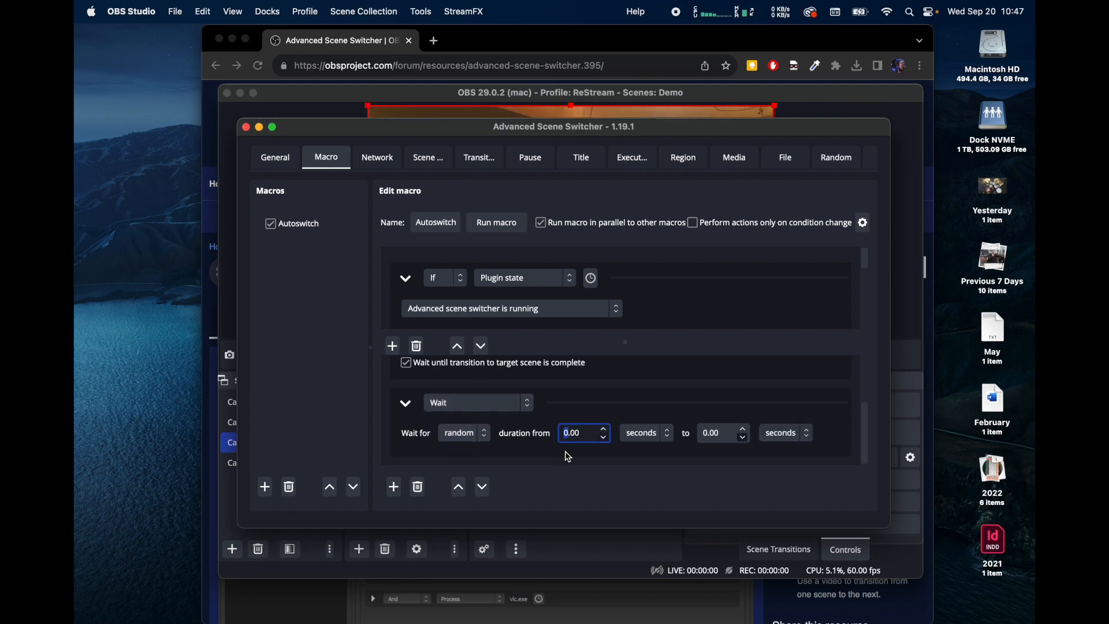
text(4)
click(705, 431)
text(10)
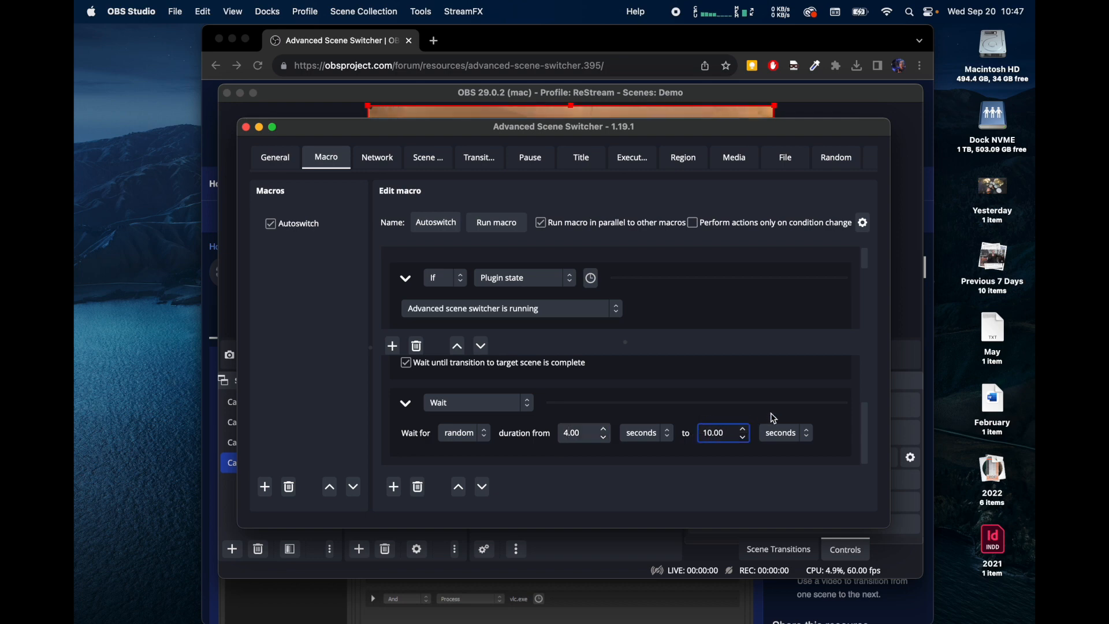
click(801, 407)
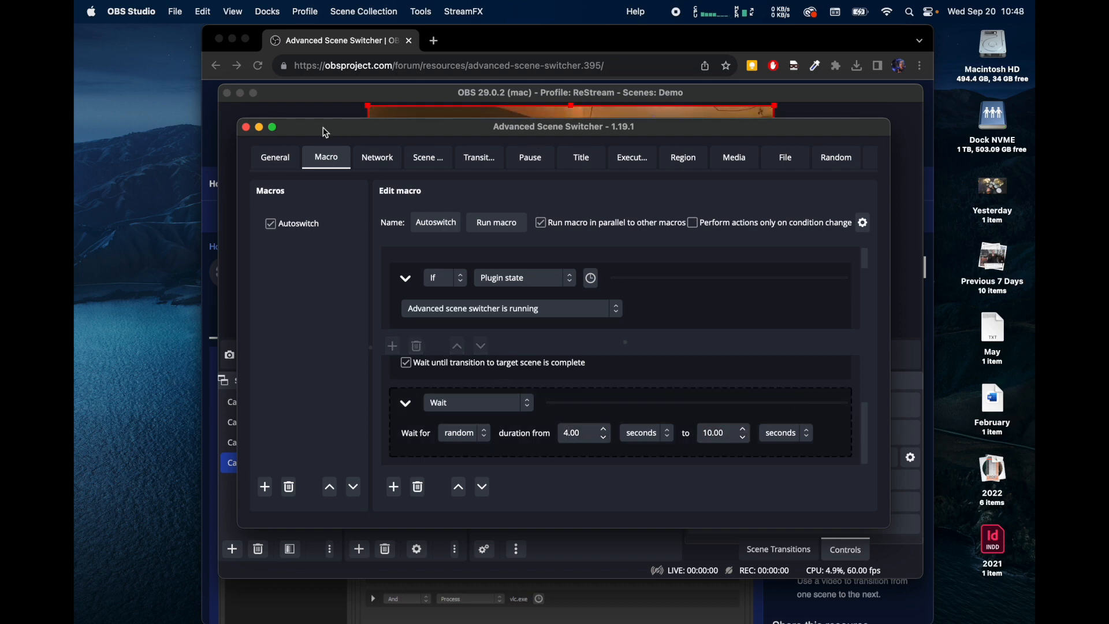
click(248, 127)
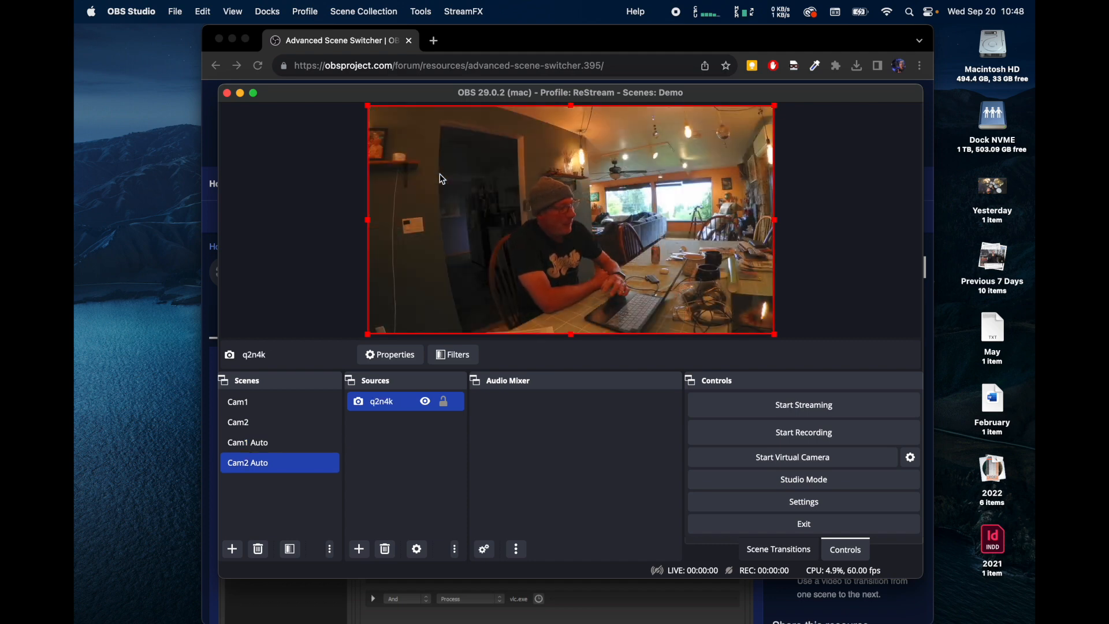
Switch manually between the Cam1 and Cam2 scenes, ending on Cam1.
click(262, 403)
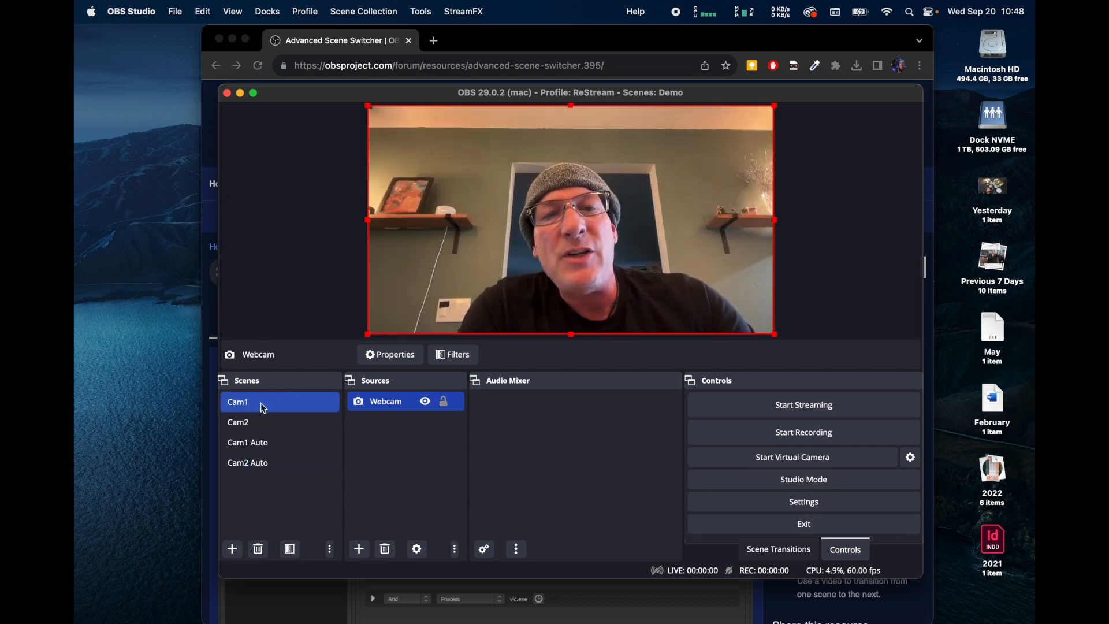
click(246, 423)
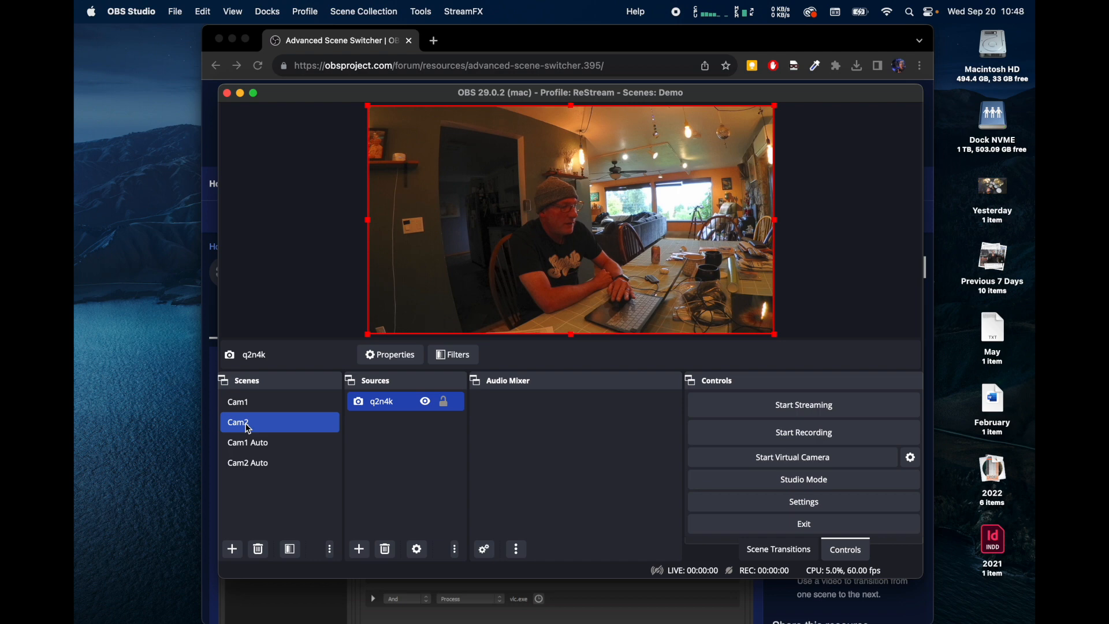
click(247, 402)
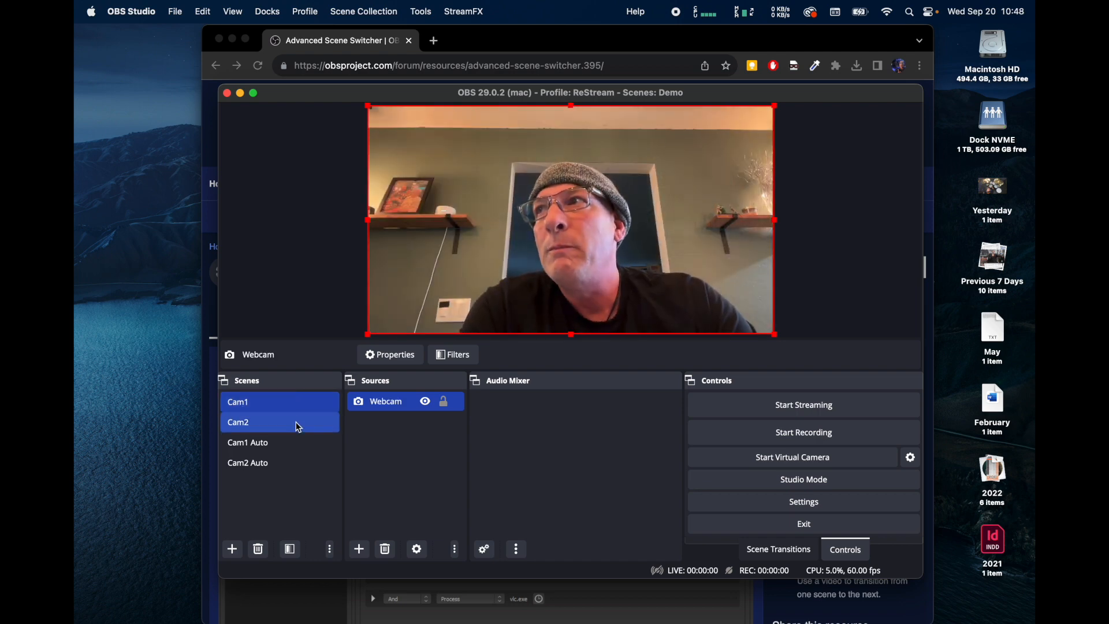